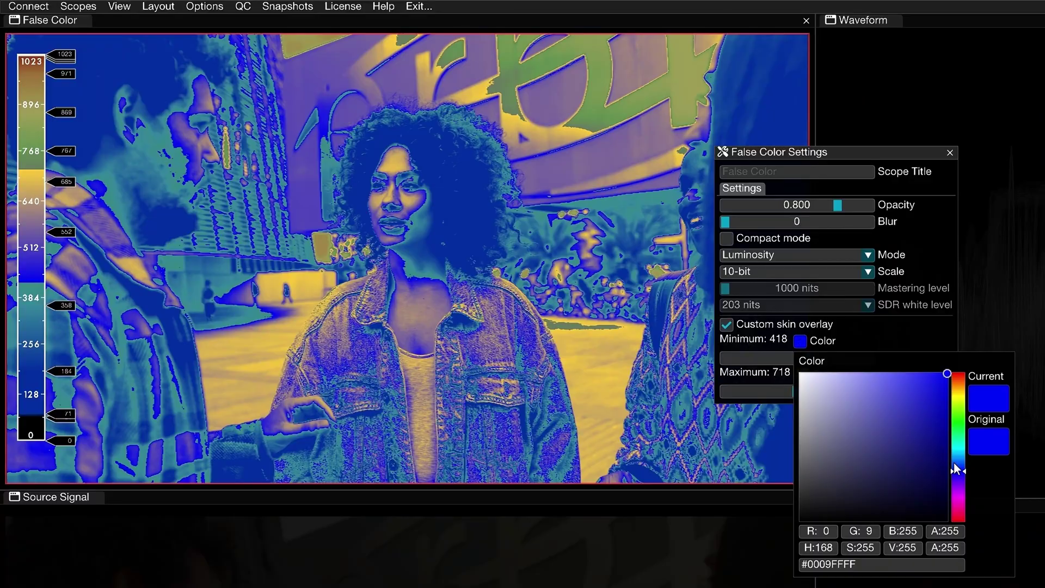
Step: Set the skin overlay colour to red, minimum 325, and move the 39% marker to 19%
left_click_drag(954, 463, 945, 365)
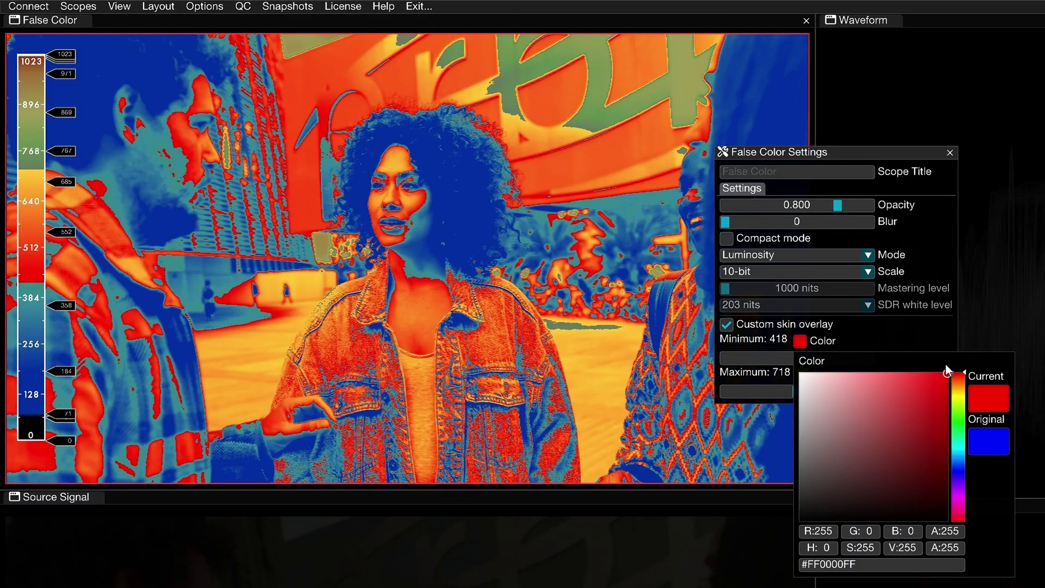
left_click(805, 358)
left_click(804, 358)
left_click_drag(804, 358, 790, 354)
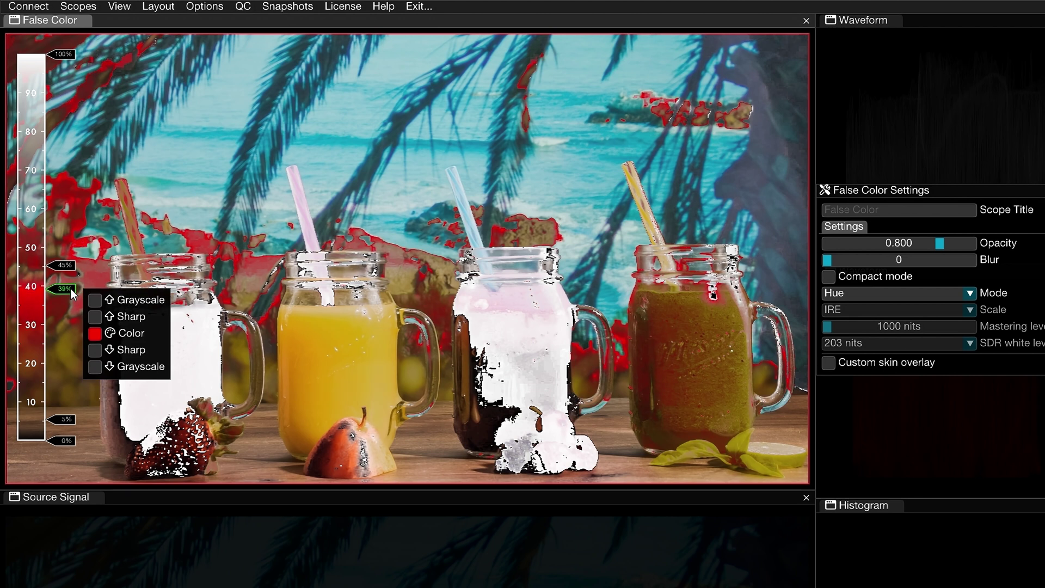
mouse_move(70, 289)
left_mouse_down()
mouse_move(67, 385)
mouse_move(68, 350)
mouse_move(70, 360)
left_mouse_up()
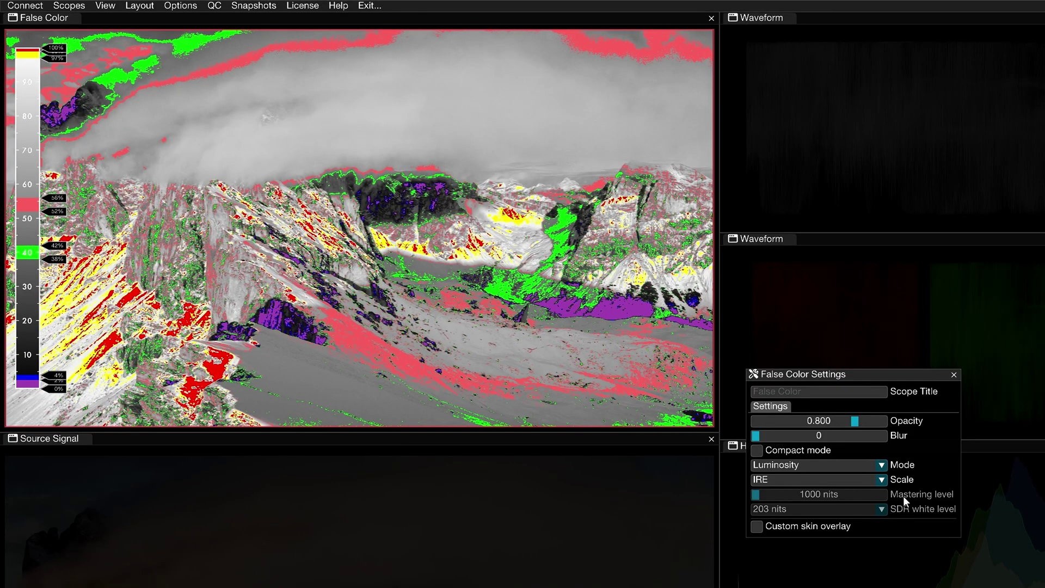
Step: Switch the False Color mode to Saturation, then to Hue
left_click(881, 465)
left_click(837, 501)
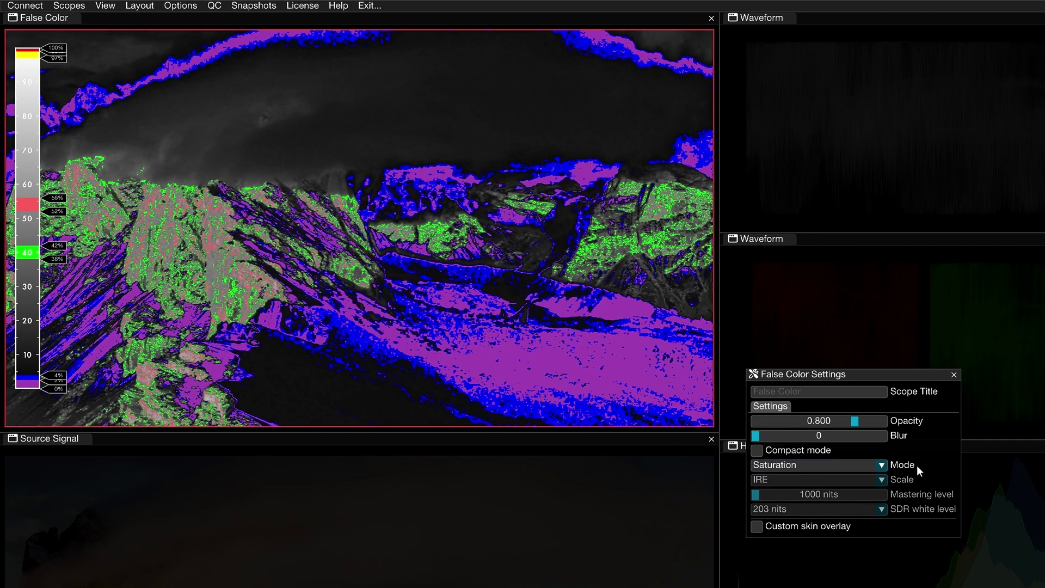
left_click(882, 466)
left_click(861, 520)
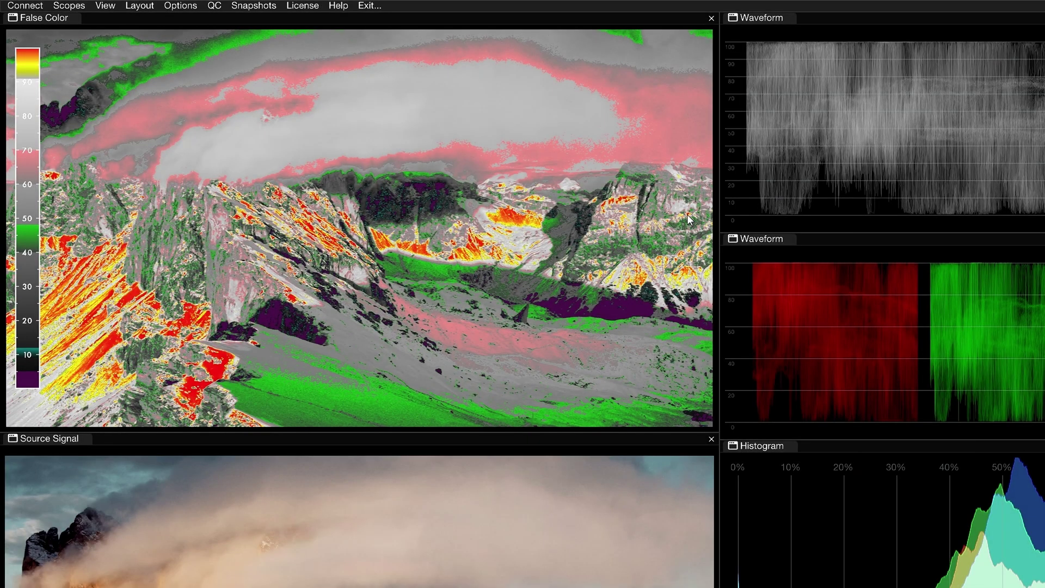
Step: Apply the Zacuto palette preset, then the Flanders preset
right_click(690, 218)
mouse_move(739, 244)
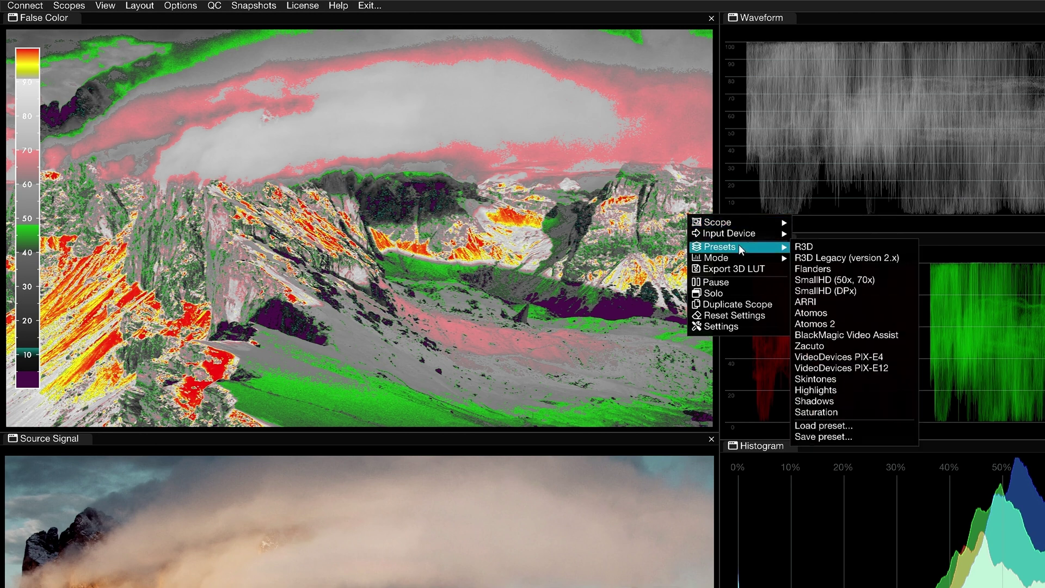
left_click(824, 345)
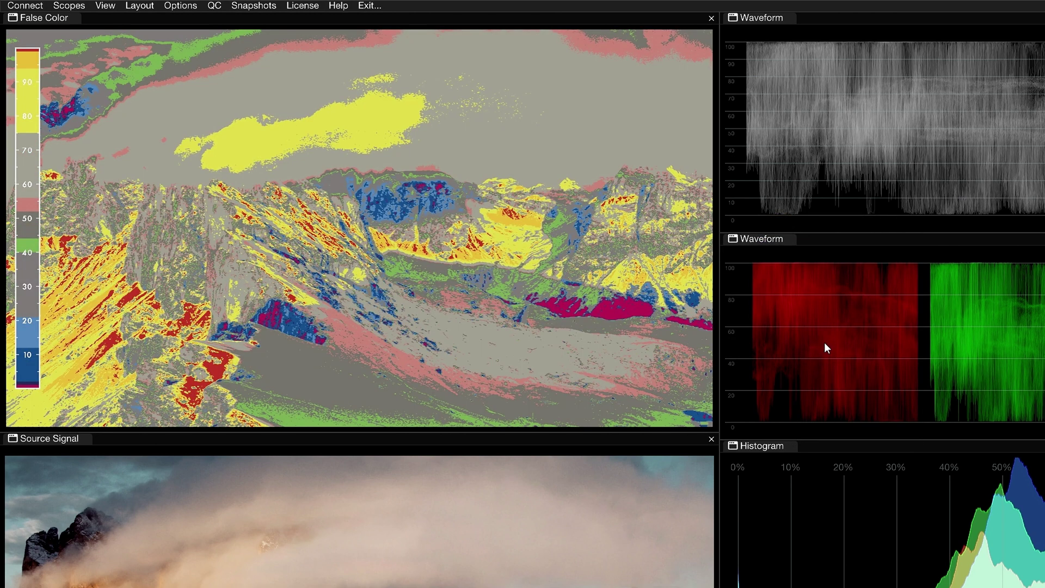
right_click(683, 260)
mouse_move(734, 290)
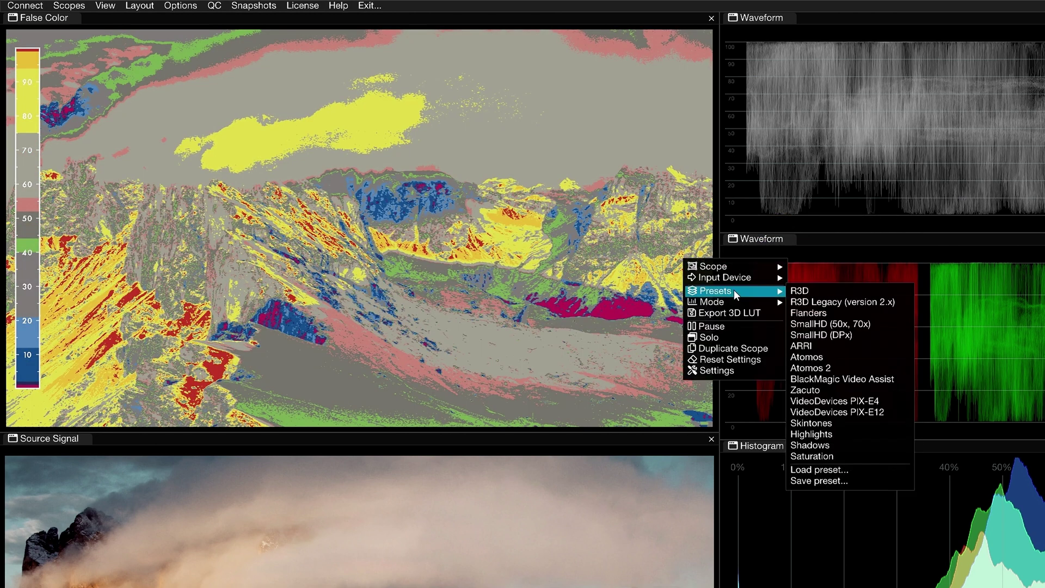
left_click(806, 313)
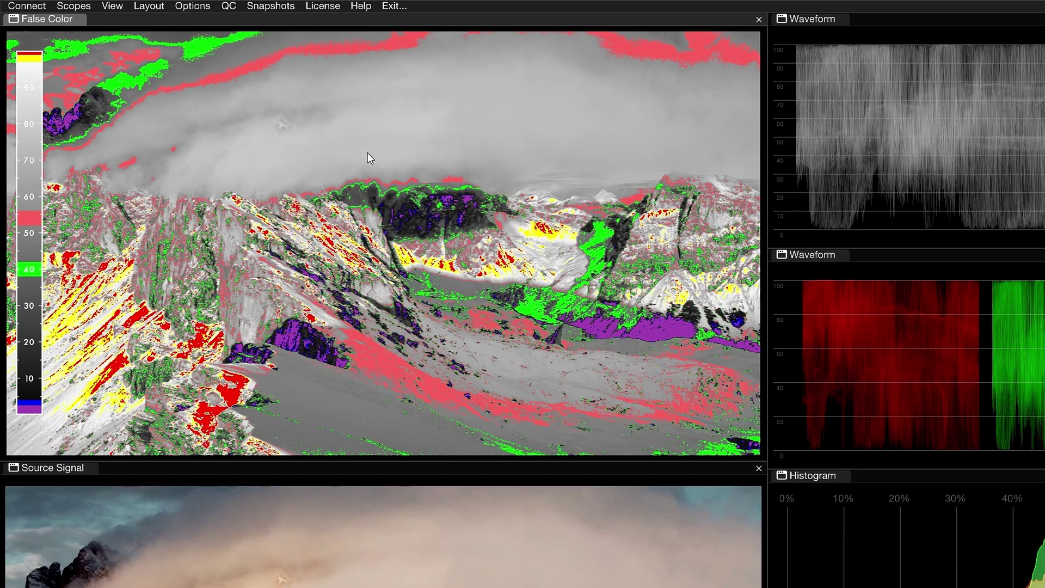
Step: Try another False Color preset, then apply the Flanders preset from the Presets menu
right_click(368, 153)
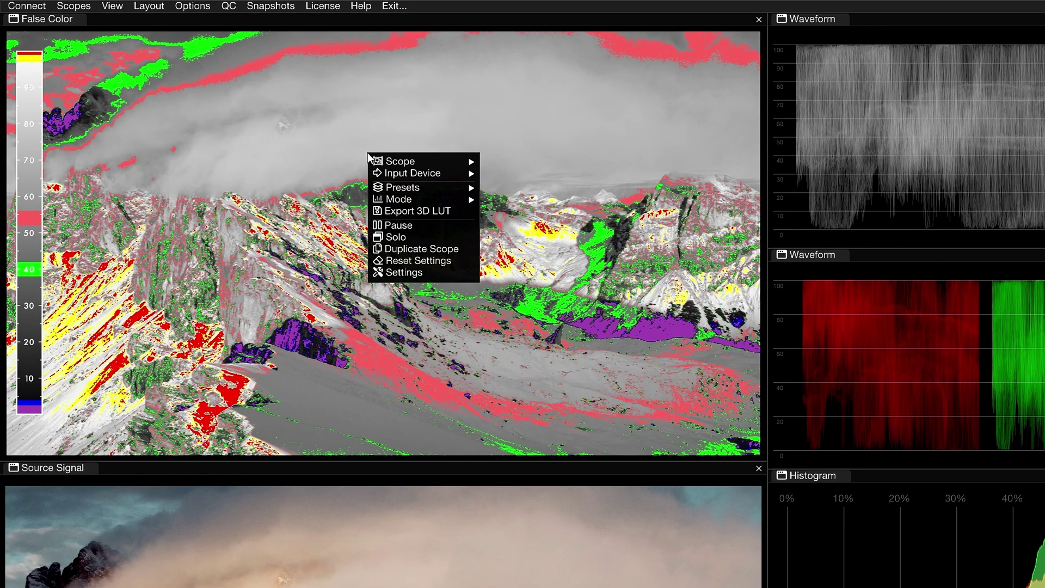
mouse_move(416, 187)
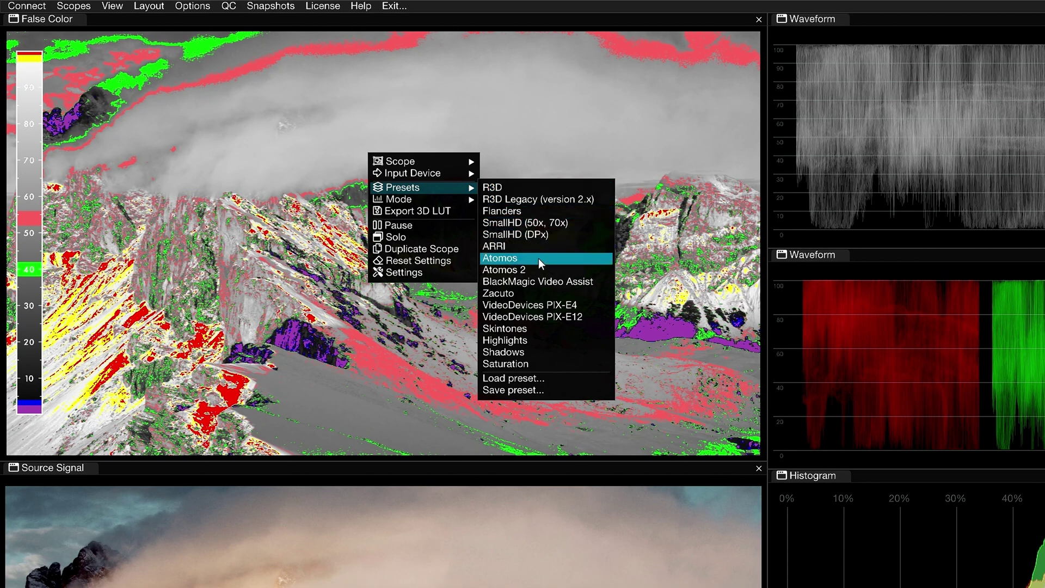
left_click(537, 282)
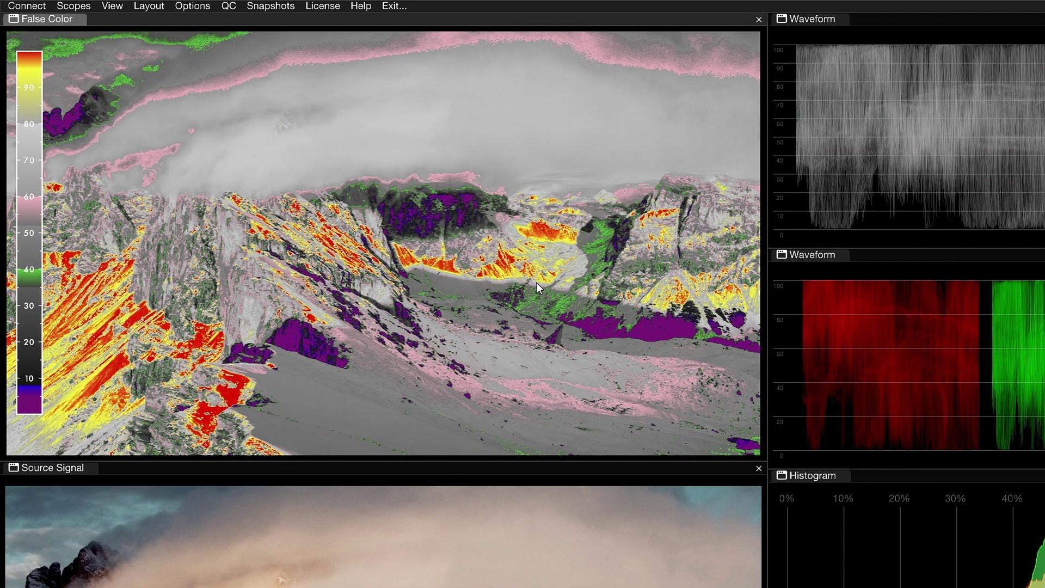
right_click(432, 156)
mouse_move(484, 192)
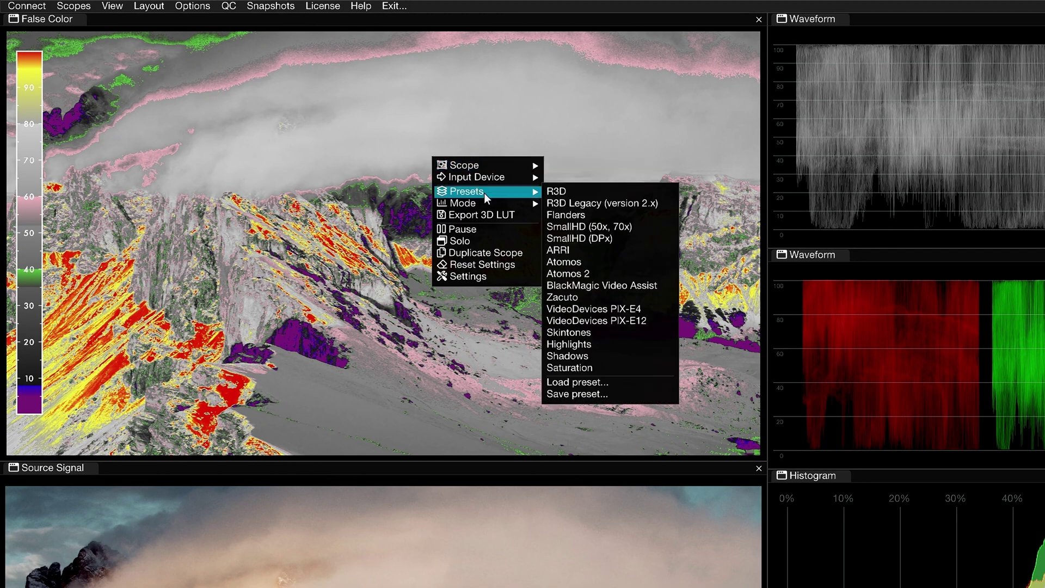
left_click(608, 215)
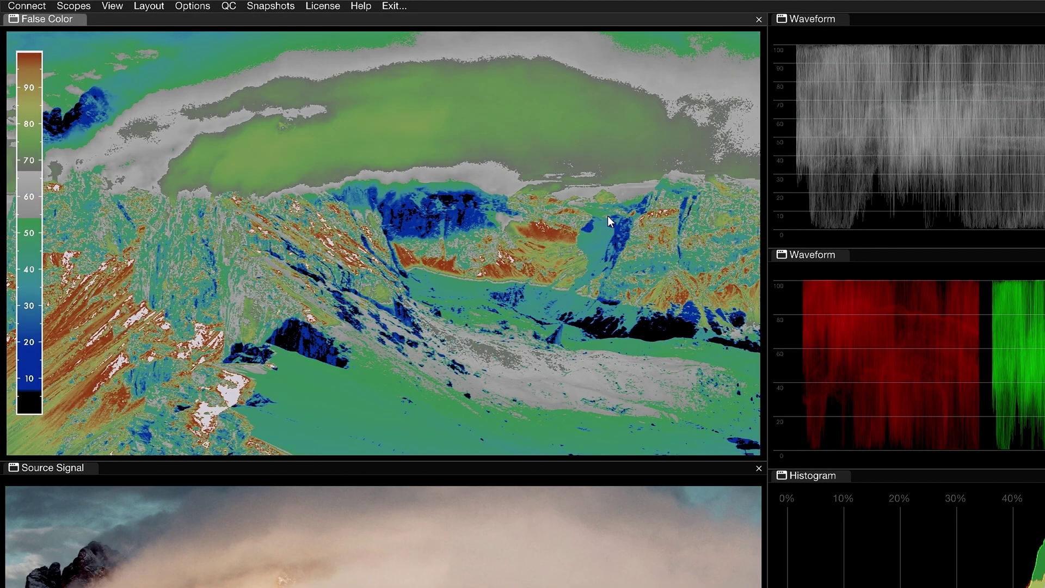
Step: Stretch the video signal to full range, switch to the DaVinci Resolve input, and hide the scale
right_click(380, 152)
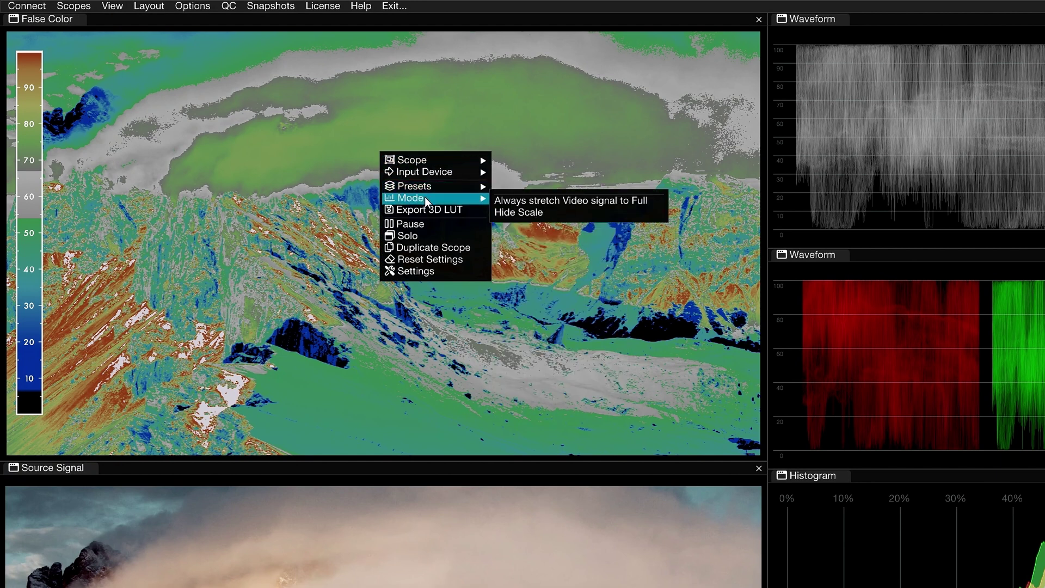
left_click(652, 201)
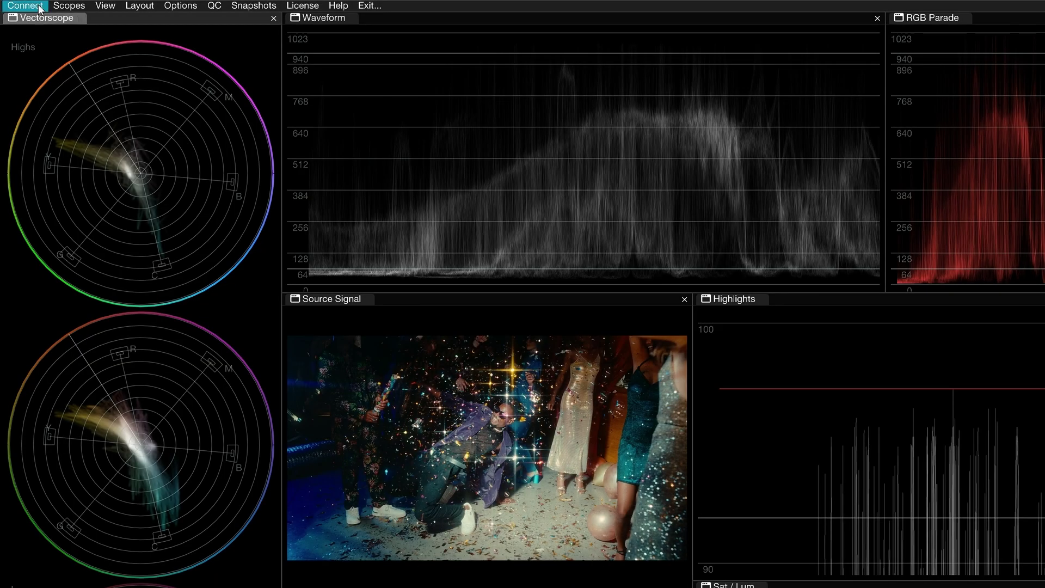
left_click(40, 7)
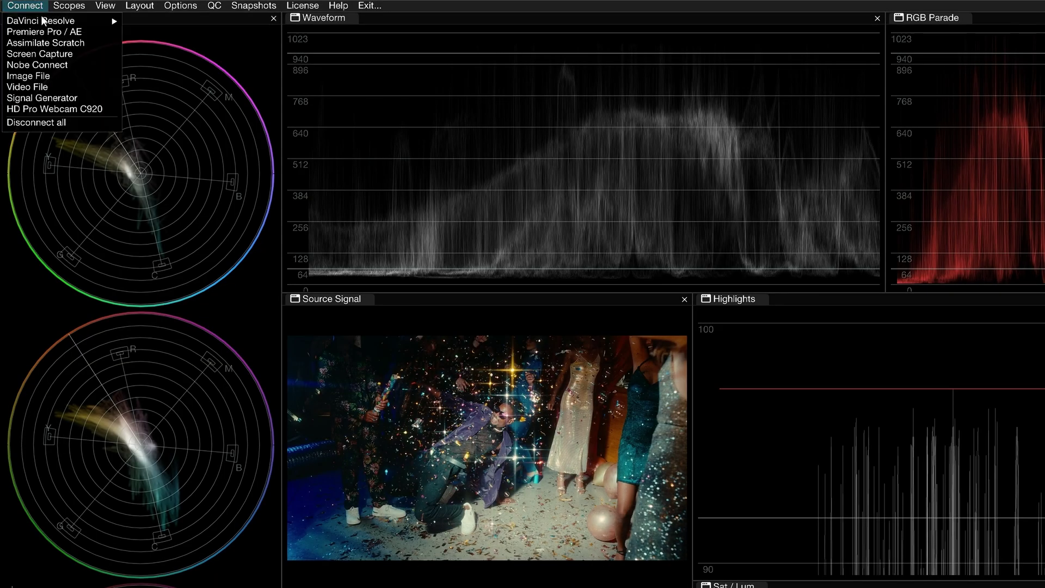
mouse_move(87, 21)
left_click(165, 19)
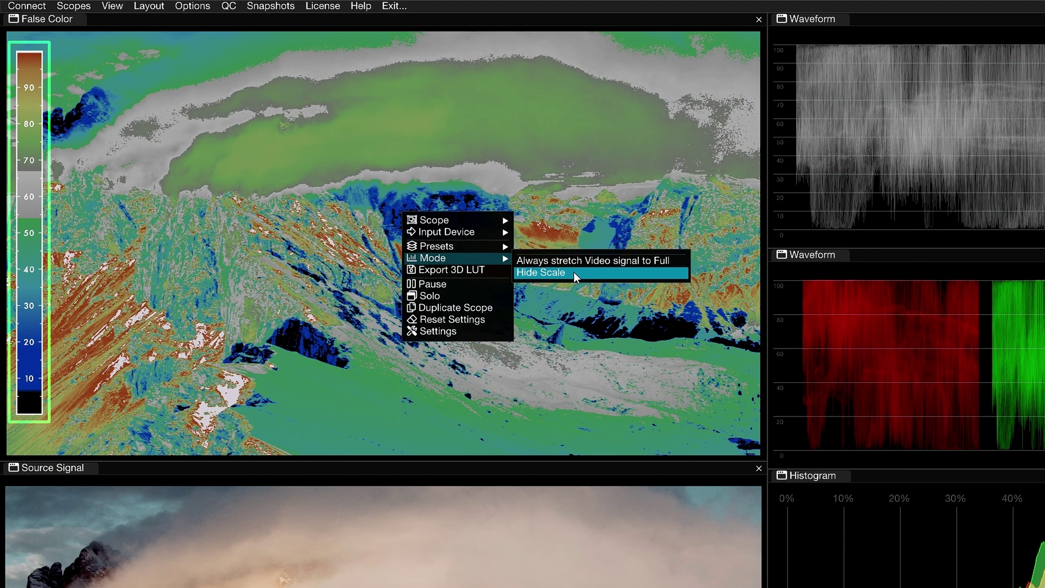
left_click(574, 272)
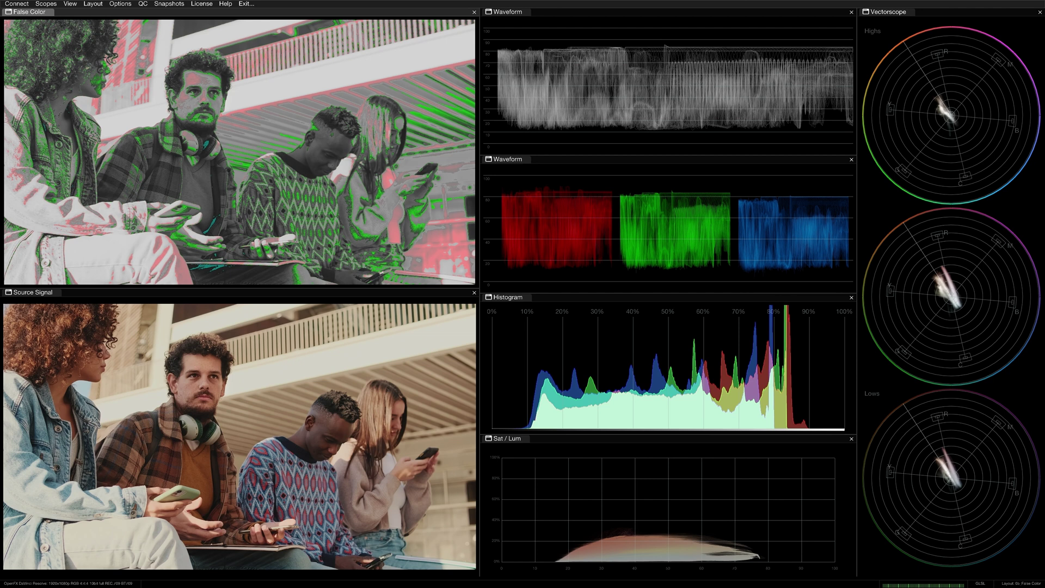
left_click_drag(118, 423, 169, 482)
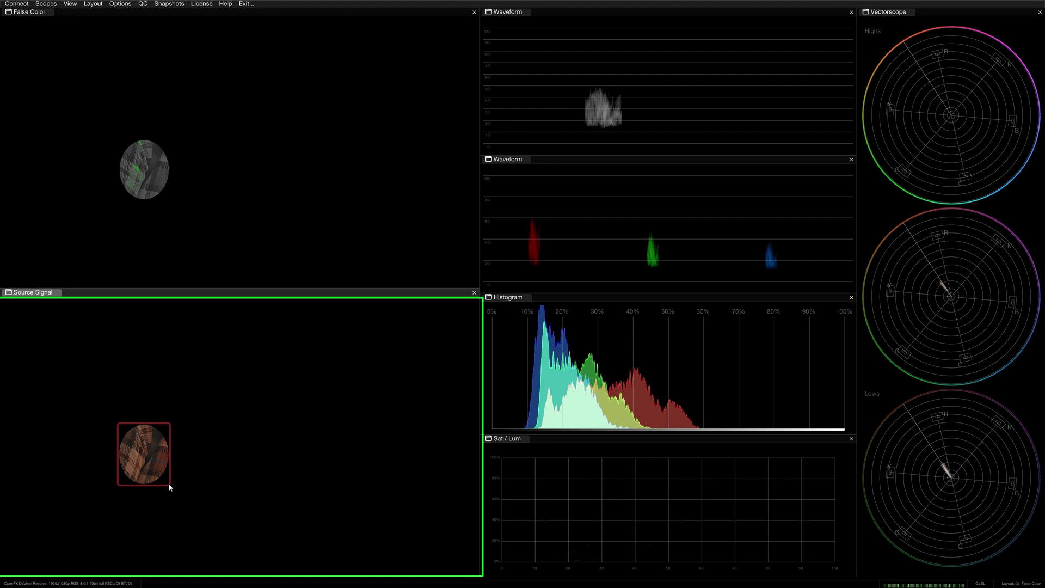
left_click(168, 483)
left_click_drag(121, 135, 171, 198)
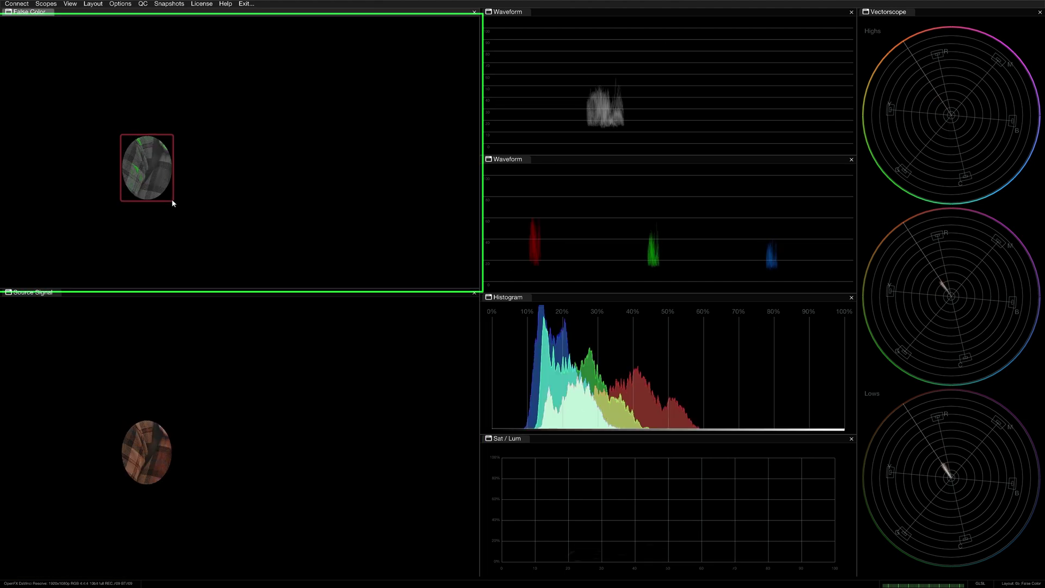
left_click(171, 198)
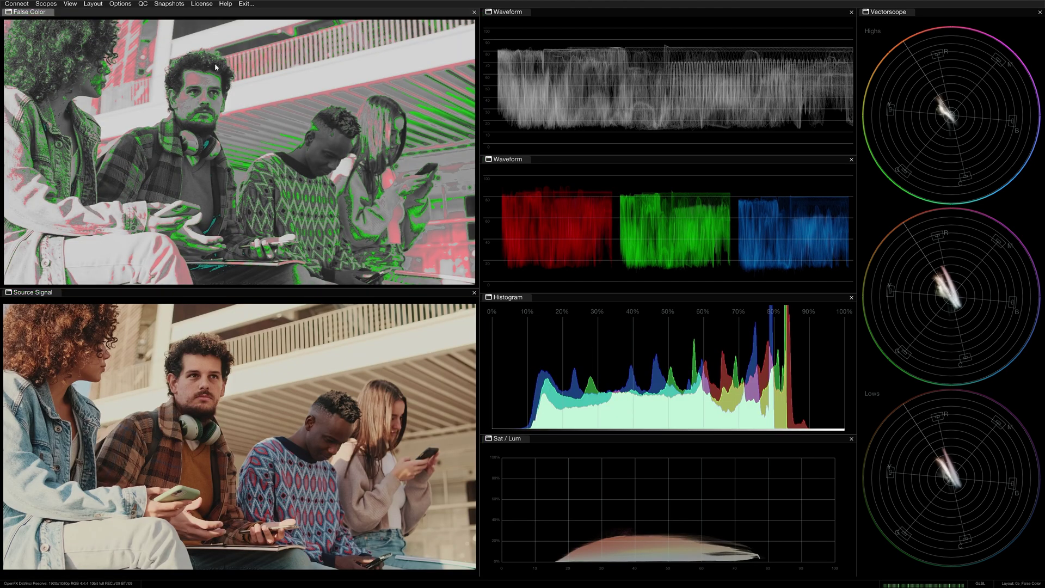
key("shift")
left_click_drag(177, 68, 222, 131)
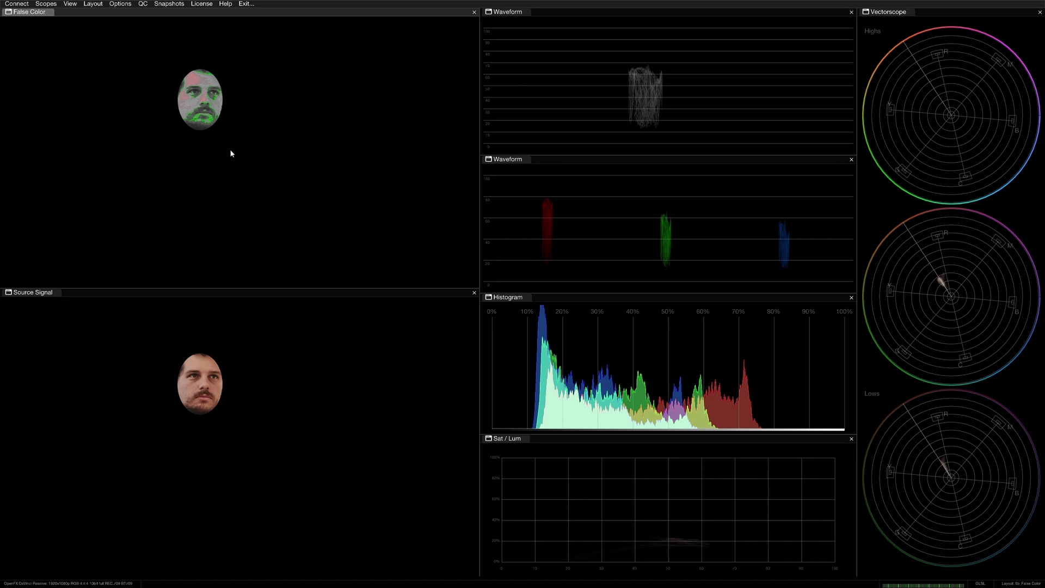
Step: Open False Color Settings and drag a threshold marker up to 61% on the scale
right_click(187, 180)
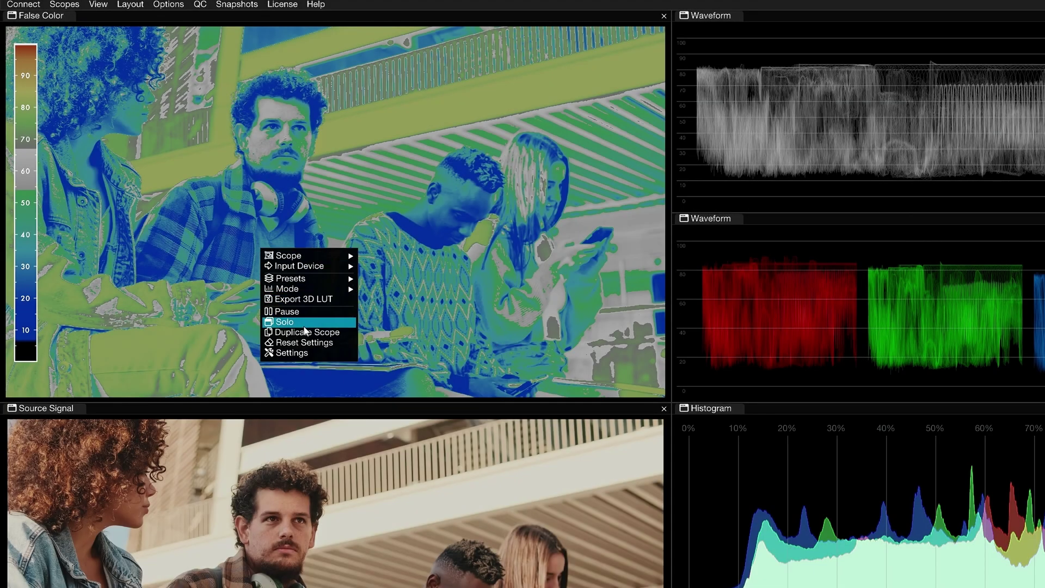
left_click(313, 352)
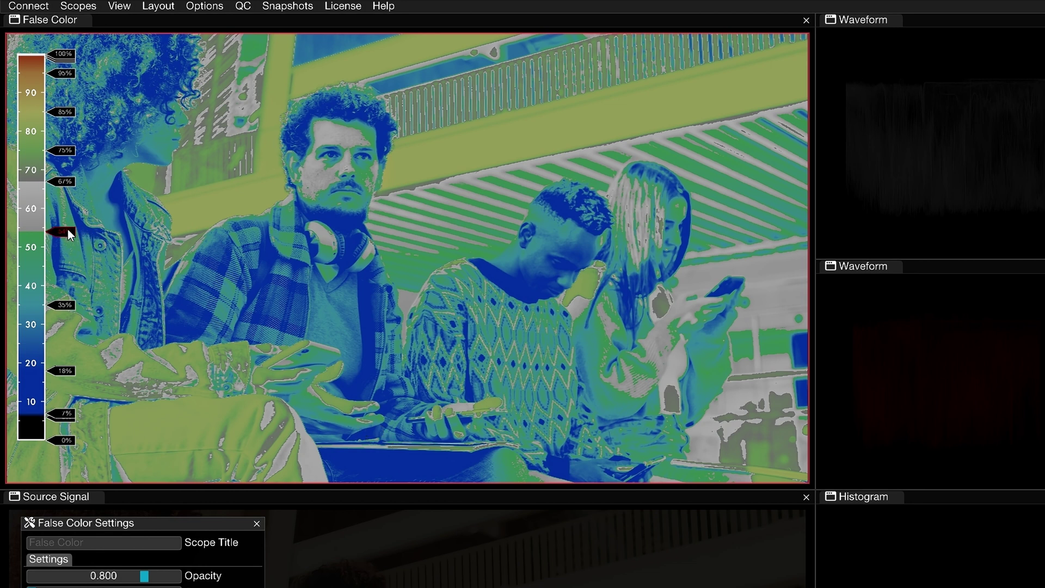
mouse_move(68, 230)
left_mouse_down()
mouse_move(63, 270)
mouse_move(68, 203)
left_mouse_up()
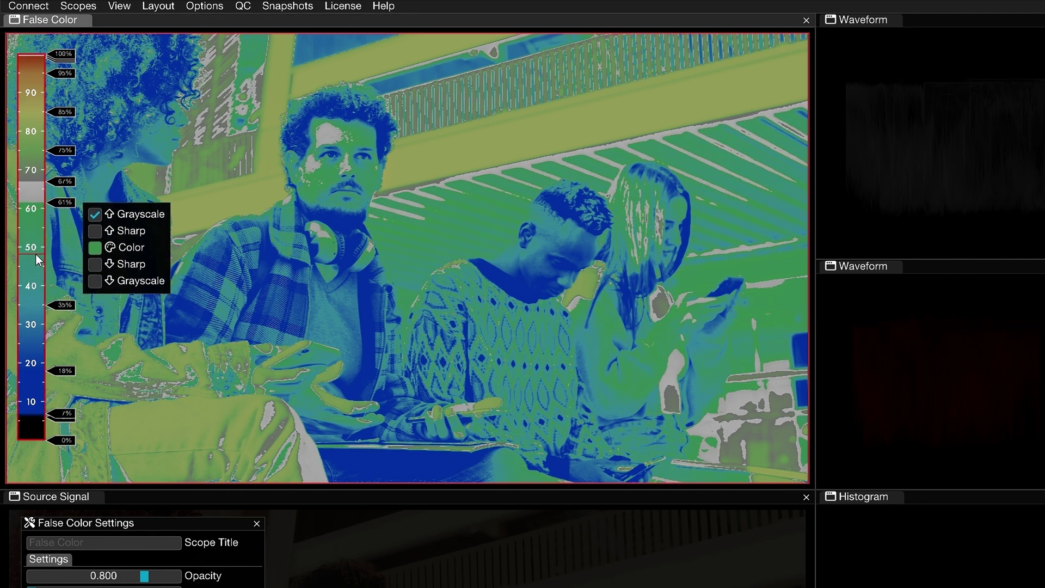
left_click(36, 254)
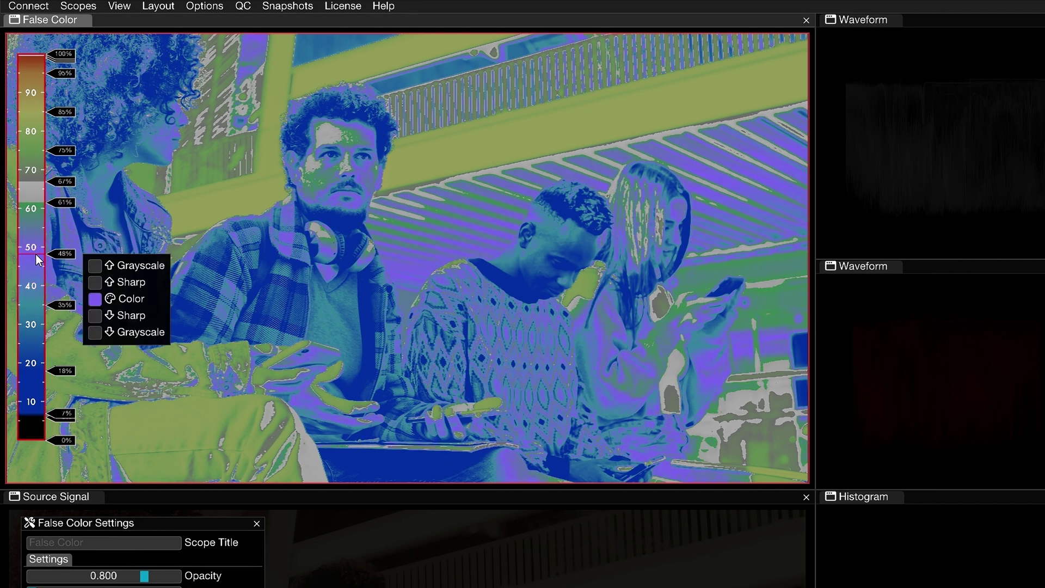
left_click(96, 299)
left_click_drag(246, 350, 250, 321)
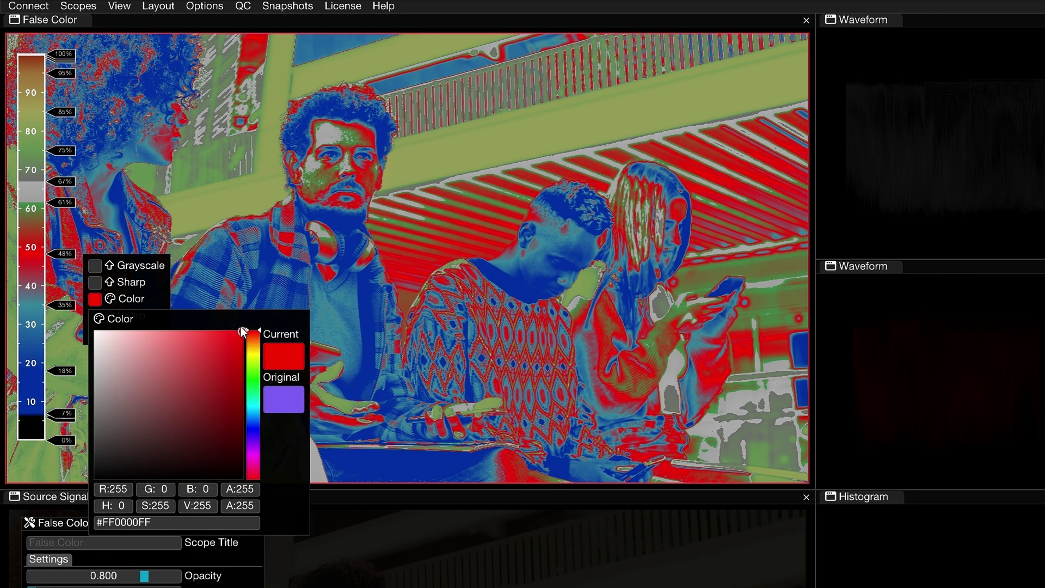
left_click_drag(239, 489, 296, 474)
left_click(153, 306)
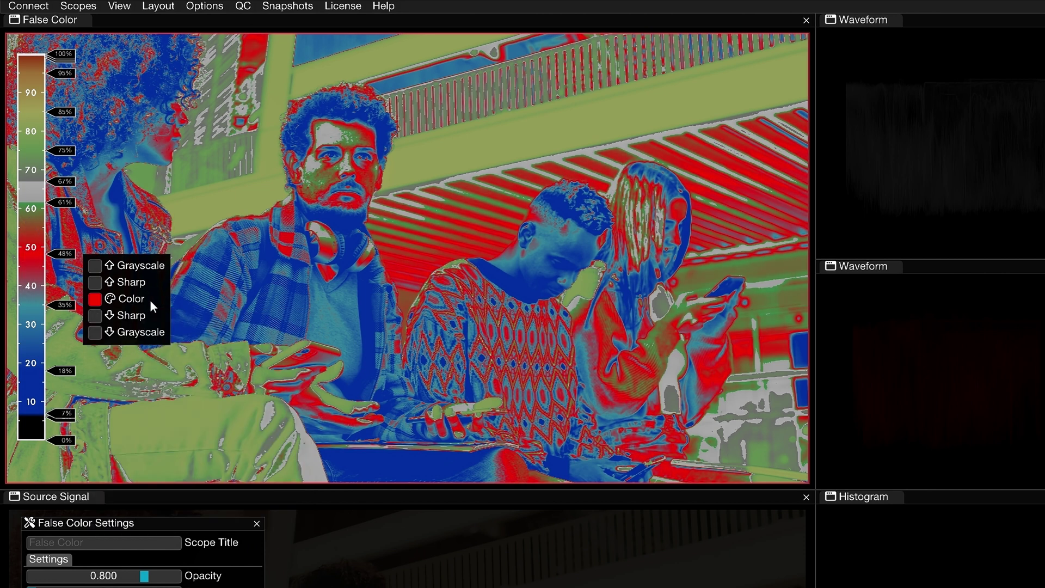
left_click(97, 266)
left_click(97, 267)
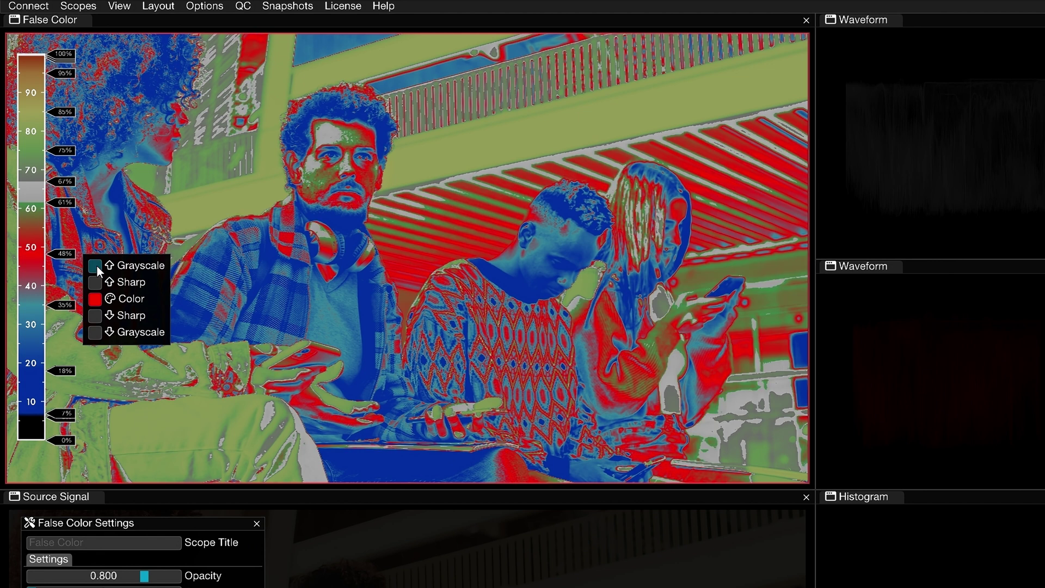
left_click(96, 333)
left_click(96, 331)
left_click(94, 281)
left_click(94, 281)
left_click(97, 316)
left_click(97, 316)
left_click(63, 253)
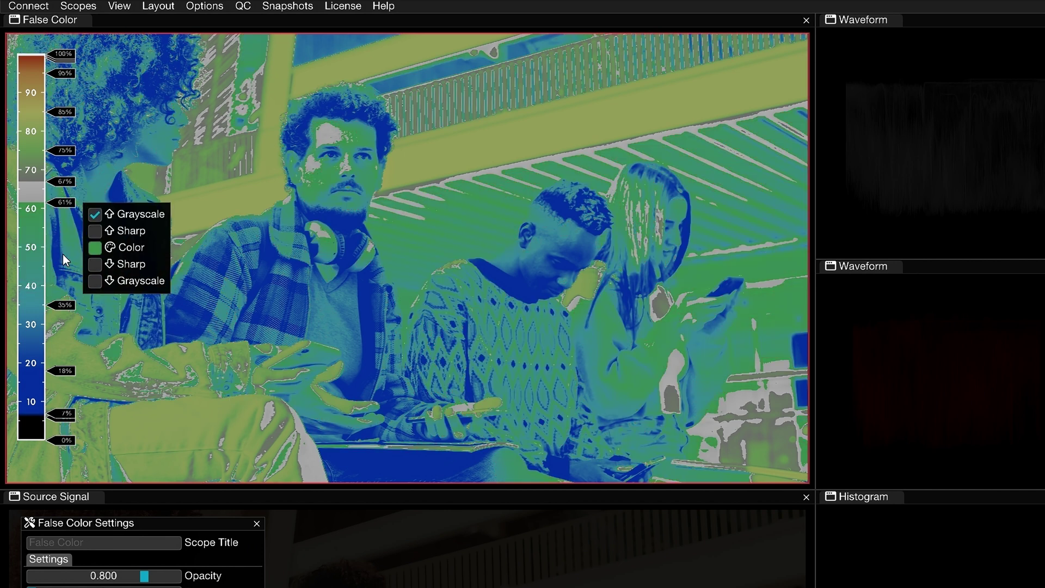
Step: Open the False Color scope's context menu to show the Presets submenu
right_click(240, 172)
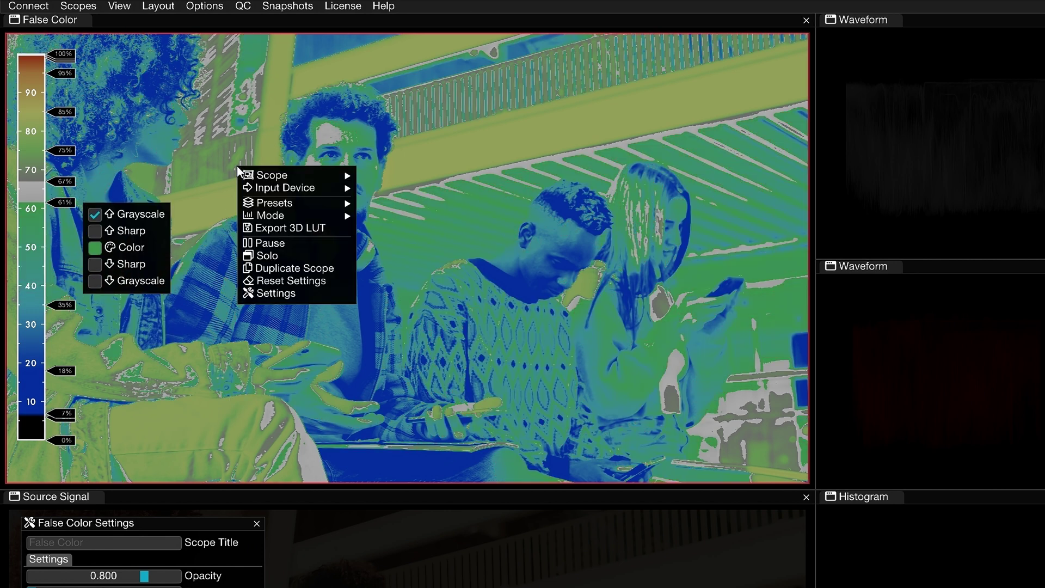
mouse_move(272, 206)
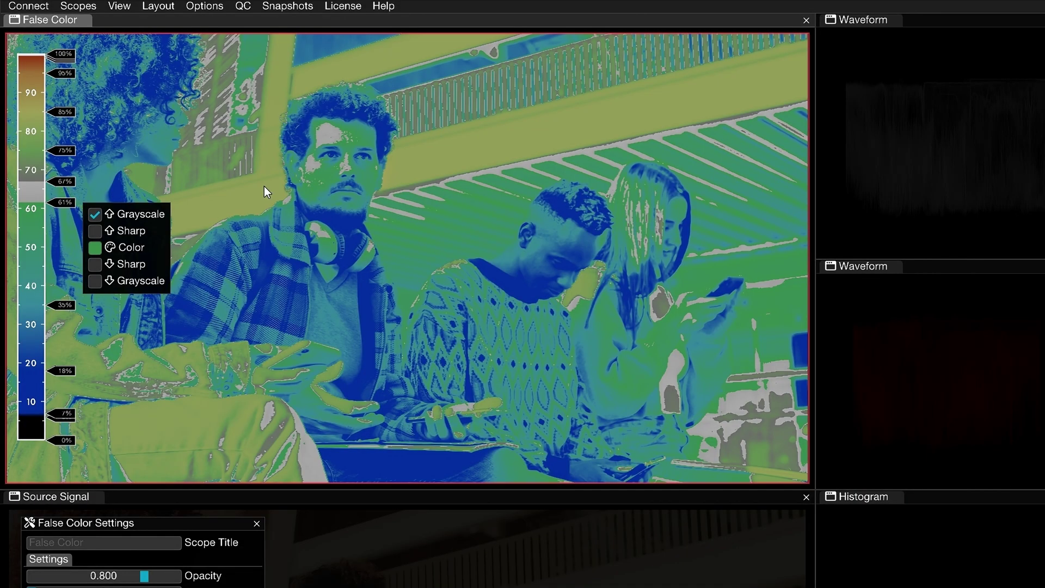
right_click(265, 187)
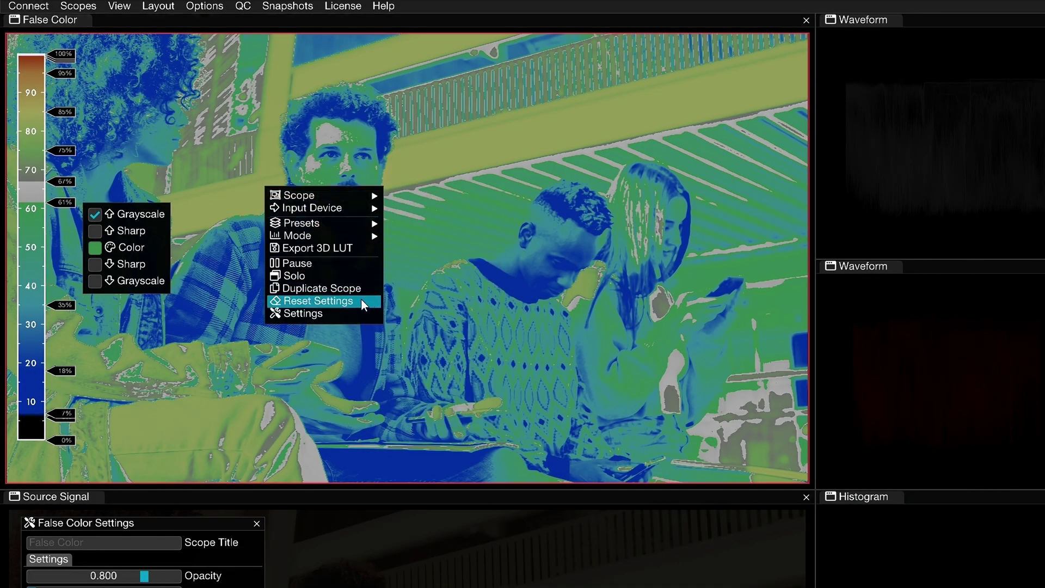
Step: Apply a different False Color preset with a PQ scale labelled in nits
mouse_move(359, 224)
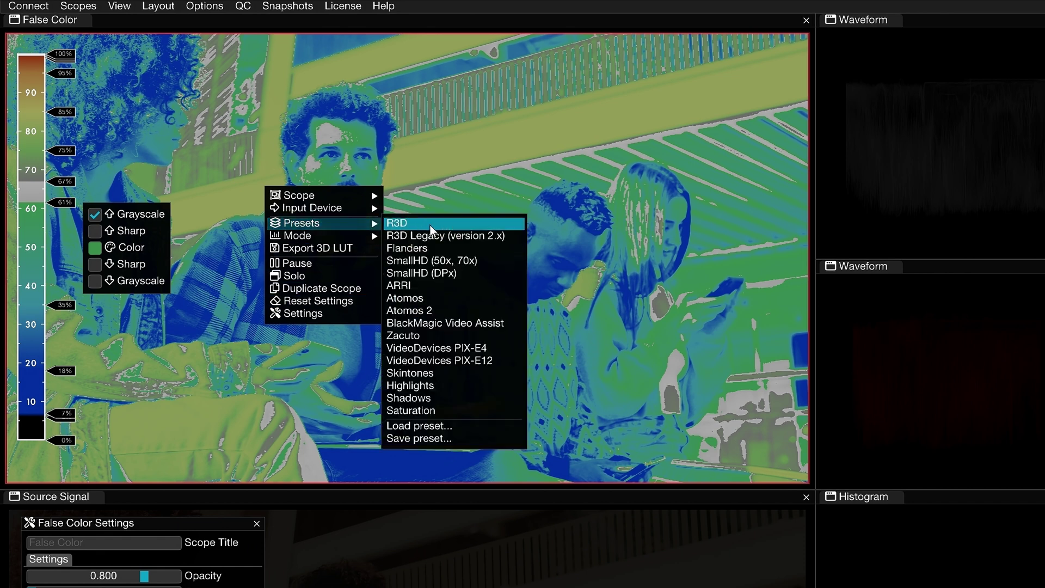
left_click(433, 249)
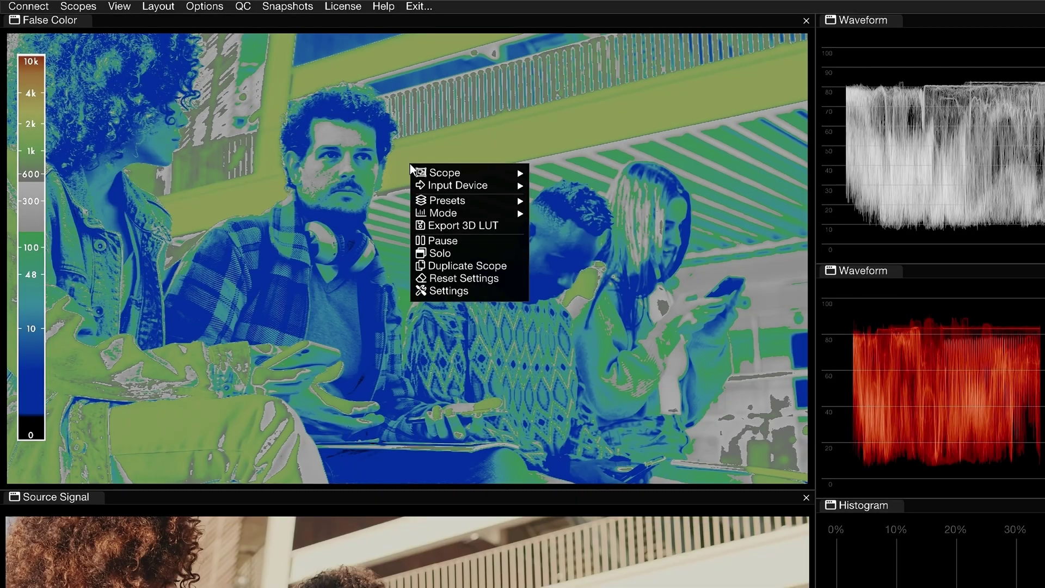
left_click(481, 290)
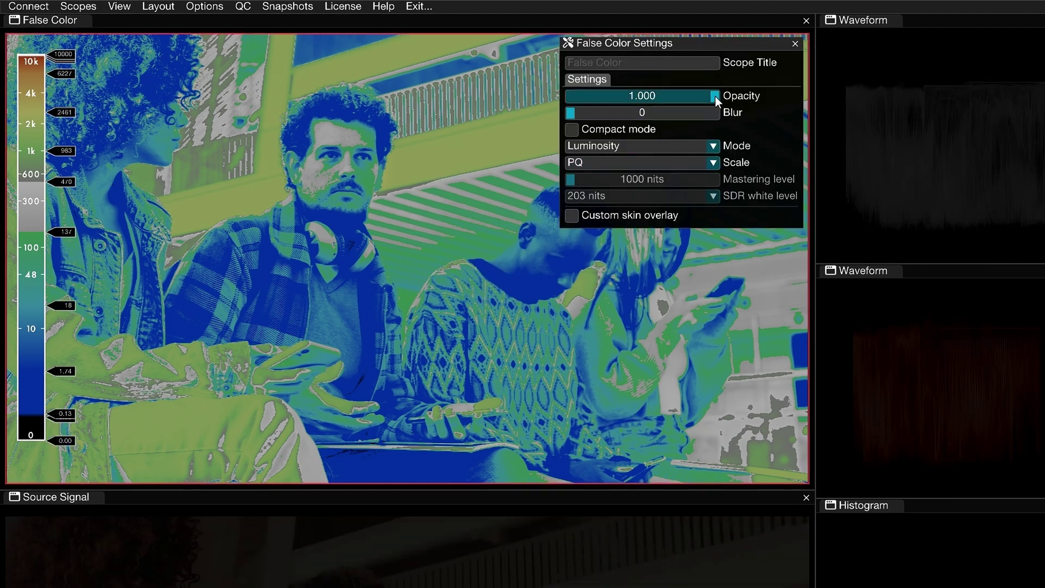
Step: Lower the overlay opacity, add blur, and toggle Compact scale on and back off
mouse_move(715, 97)
left_mouse_down()
mouse_move(577, 93)
mouse_move(726, 96)
left_mouse_up()
left_click_drag(572, 112, 543, 107)
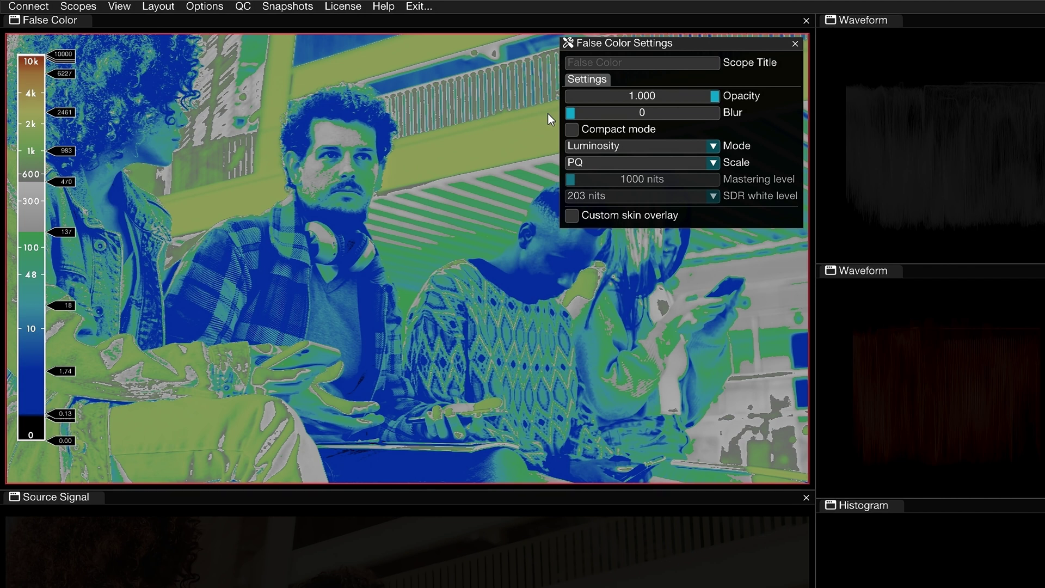
left_click(571, 129)
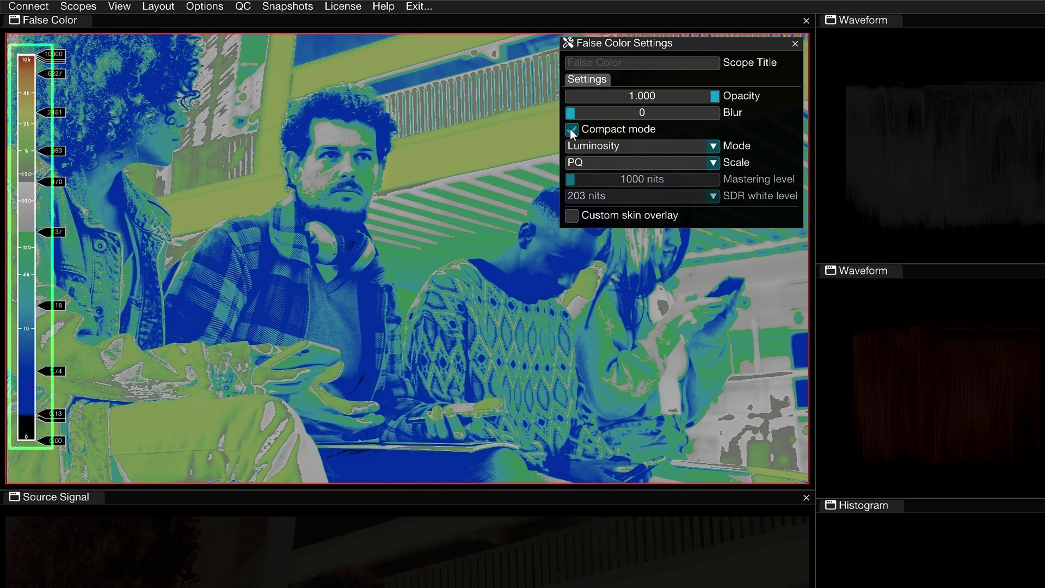
left_click(570, 128)
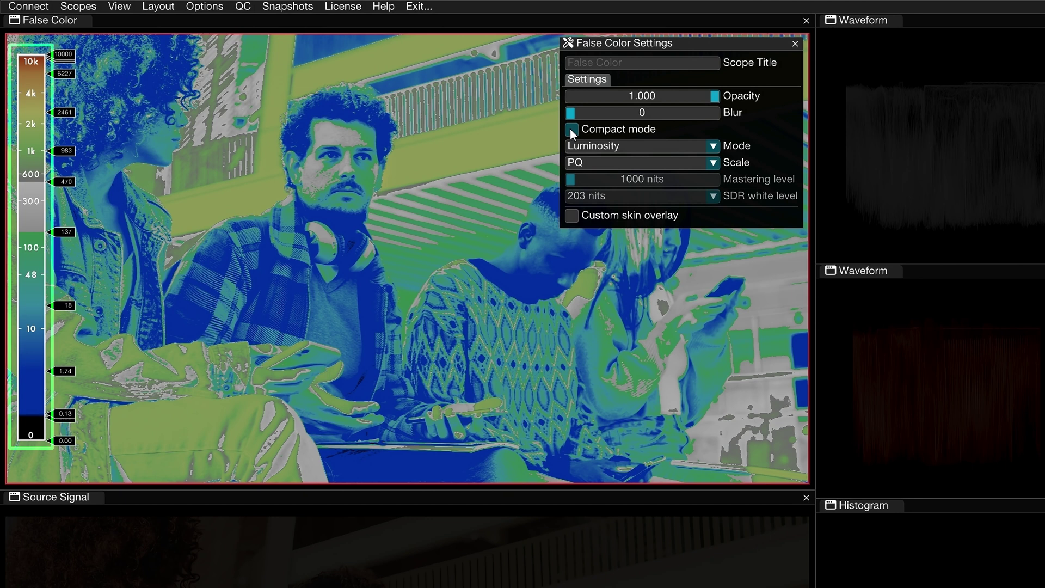
Step: Switch to HDR mode, raise the mastering level, and set SDR white level to 300 nits
left_click(575, 144)
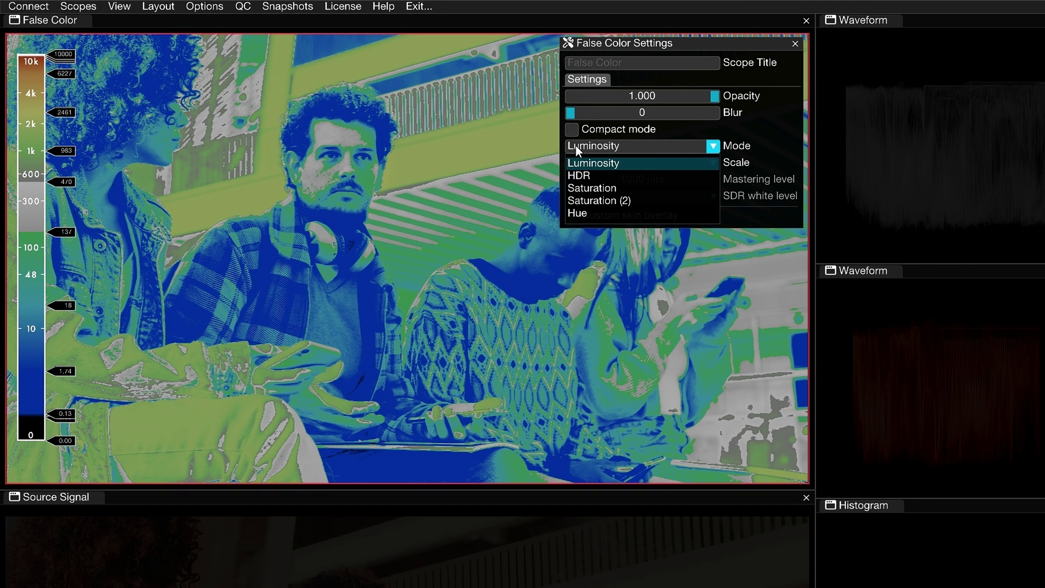
left_click(595, 175)
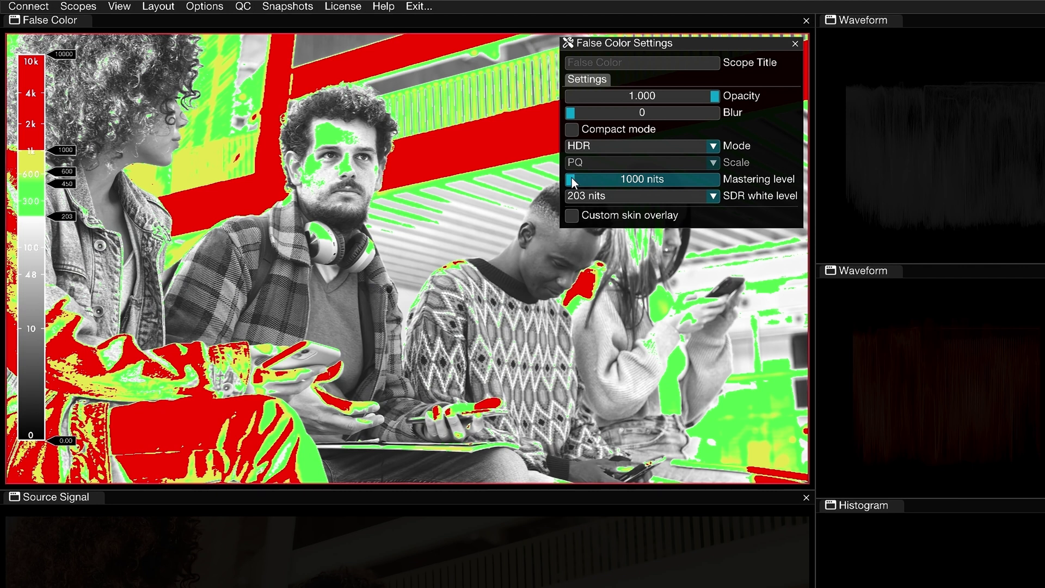
mouse_move(572, 178)
left_mouse_down()
mouse_move(723, 179)
mouse_move(581, 169)
mouse_move(563, 177)
left_mouse_up()
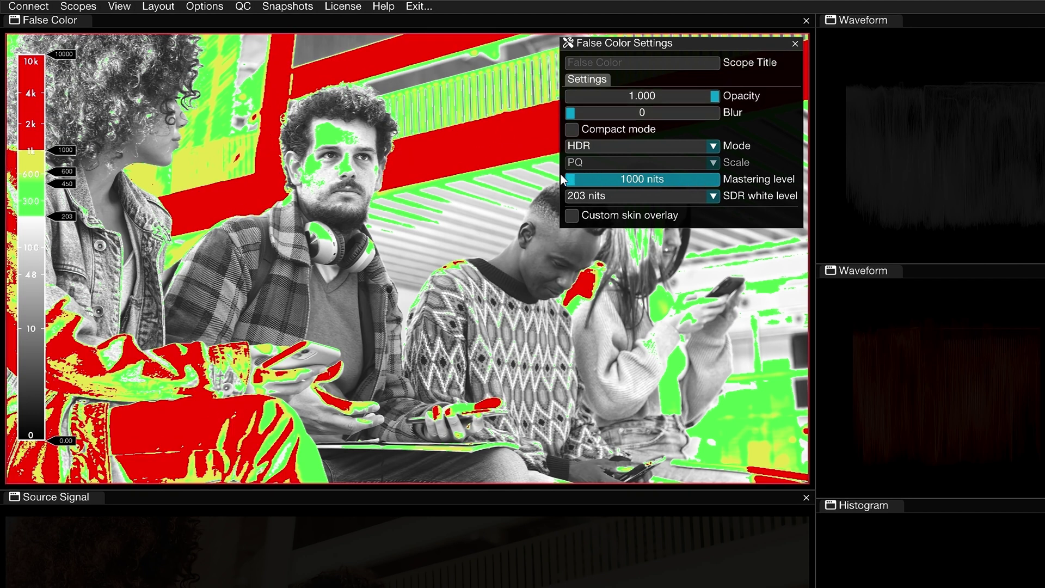
left_click(612, 196)
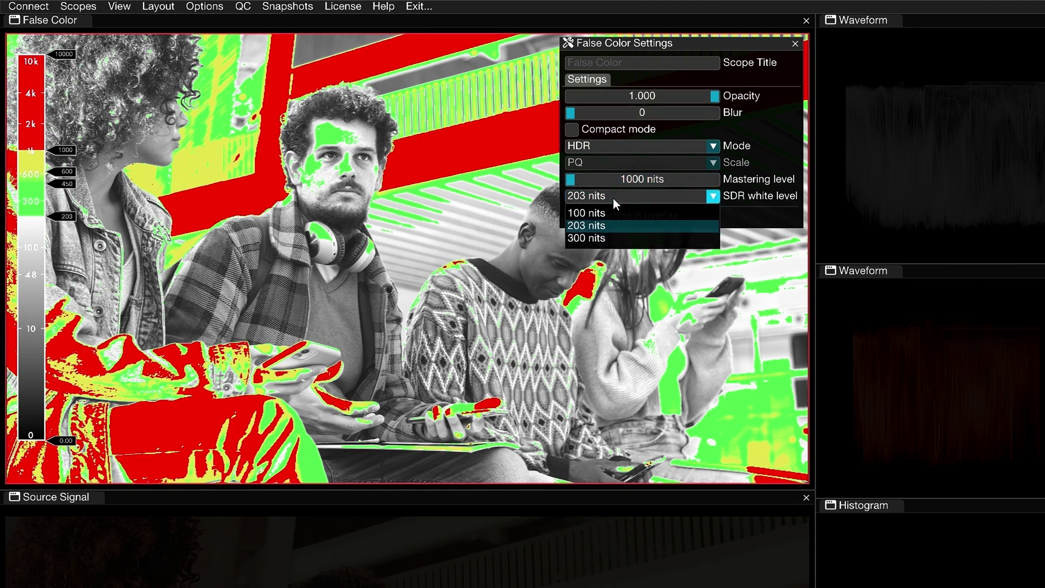
left_click(614, 234)
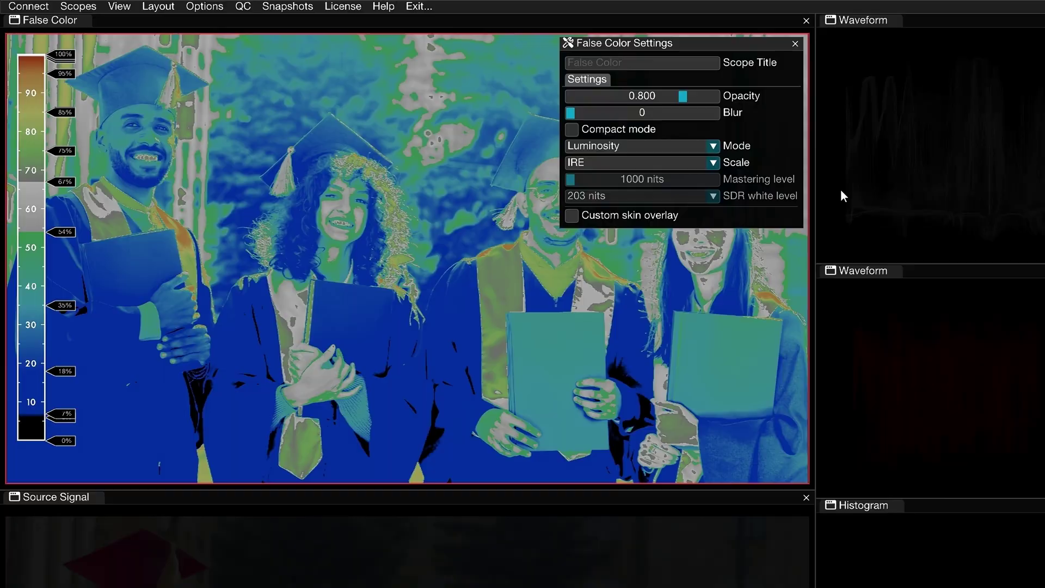
Step: Set Saturation mode, apply the Saturation preset, then switch to Saturation (2) mode
left_click(711, 146)
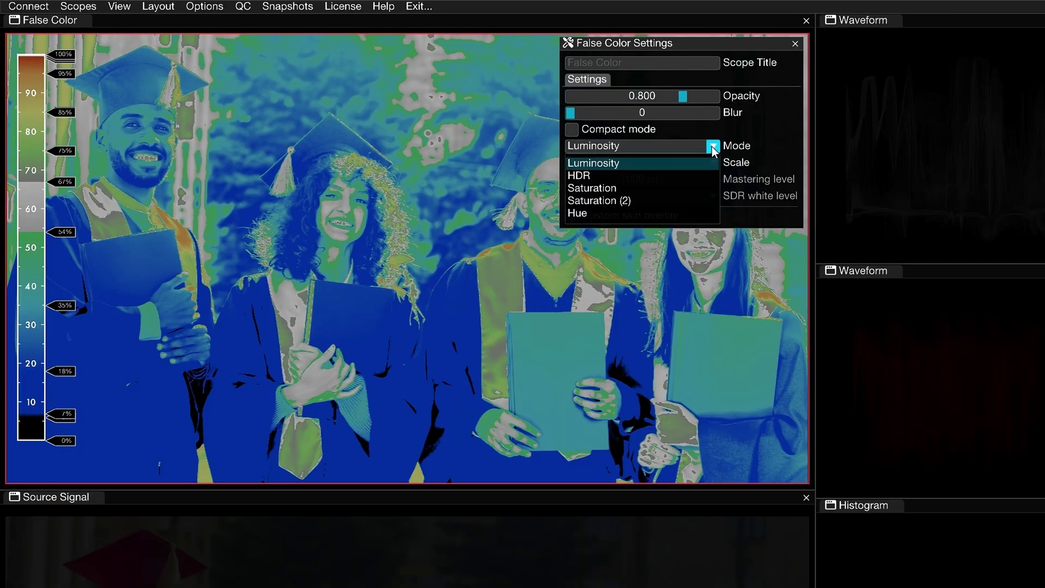
left_click(681, 187)
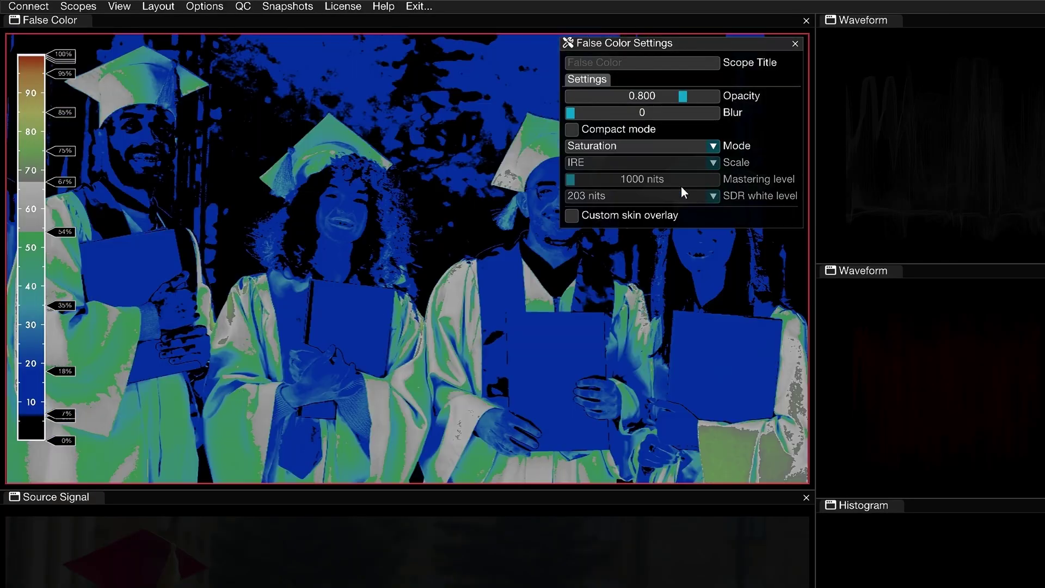
right_click(216, 129)
mouse_move(254, 162)
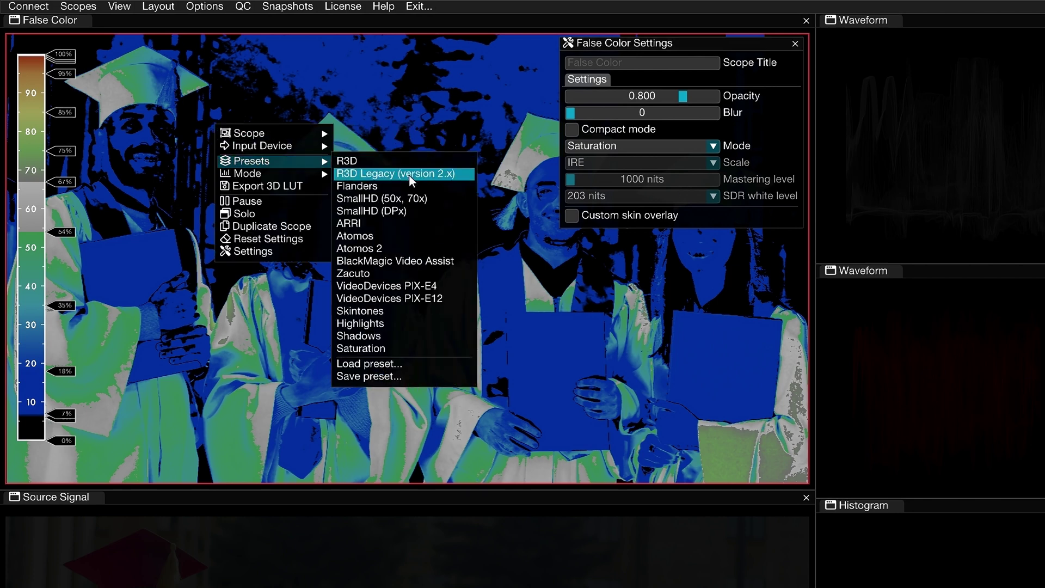
left_click(404, 349)
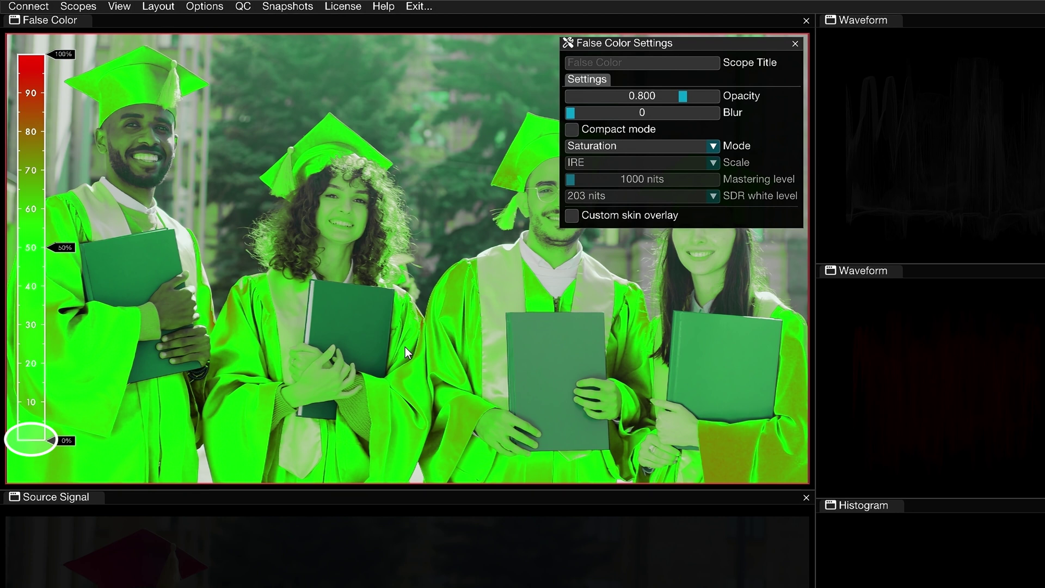
left_click(713, 146)
left_click(658, 200)
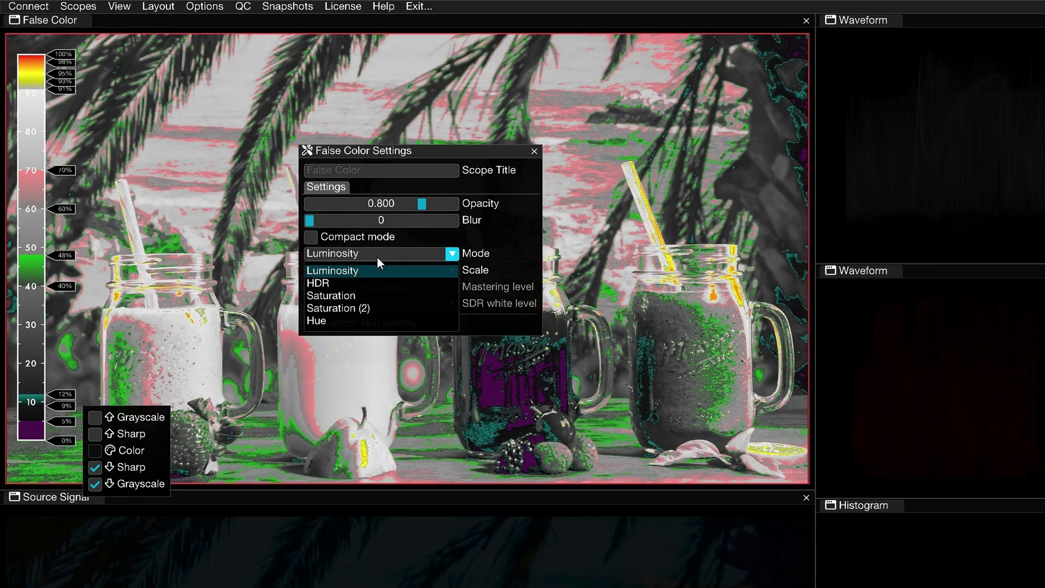
Step: Set the mode to Hue, close settings, and apply a different False Color preset
left_click(367, 323)
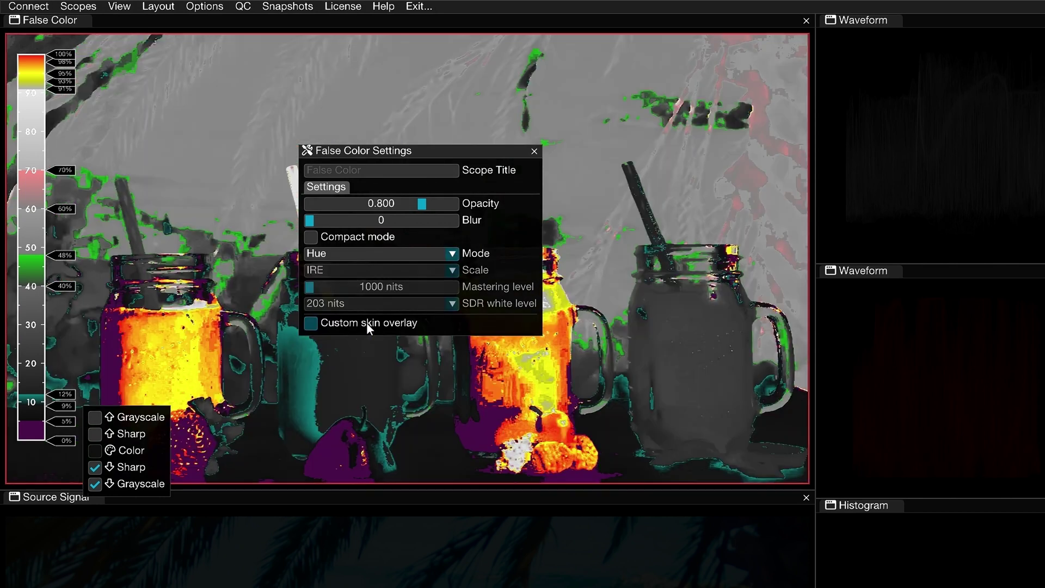
left_click(534, 151)
right_click(397, 130)
mouse_move(443, 168)
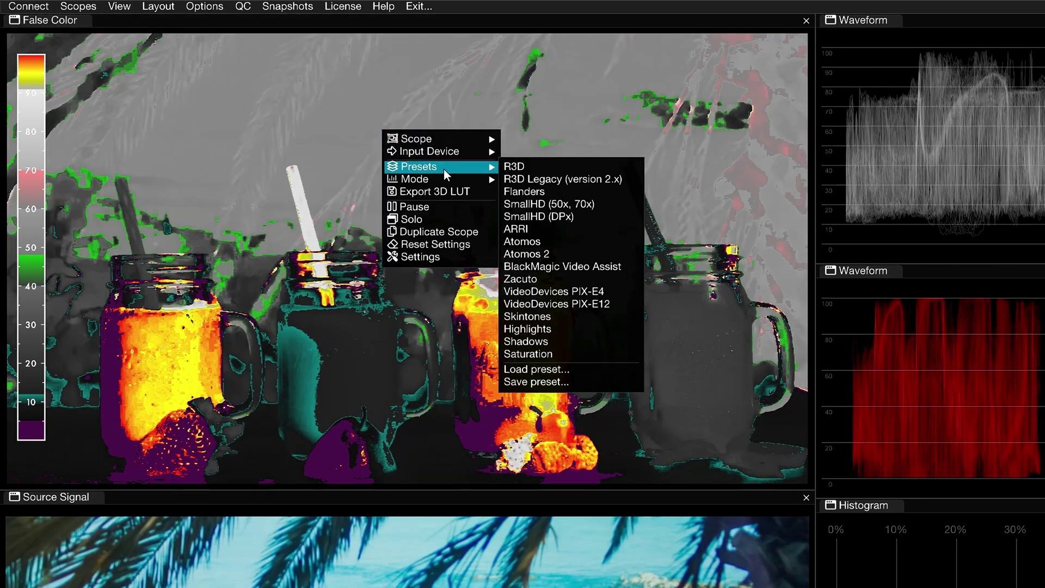
left_click(550, 205)
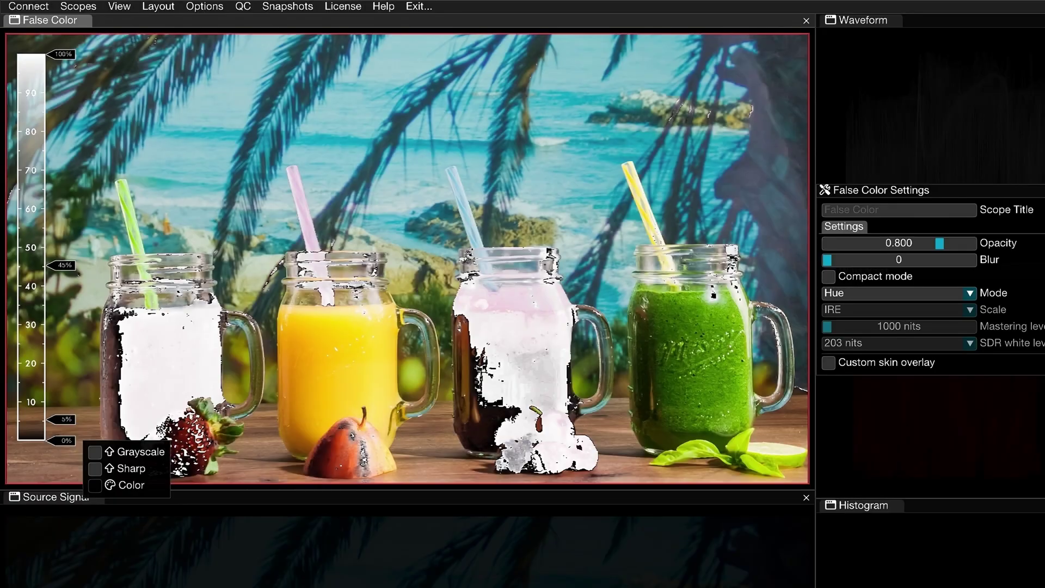
Step: Add a scale marker at 25%, give its band pure red, and drag it to another level
left_click(34, 344)
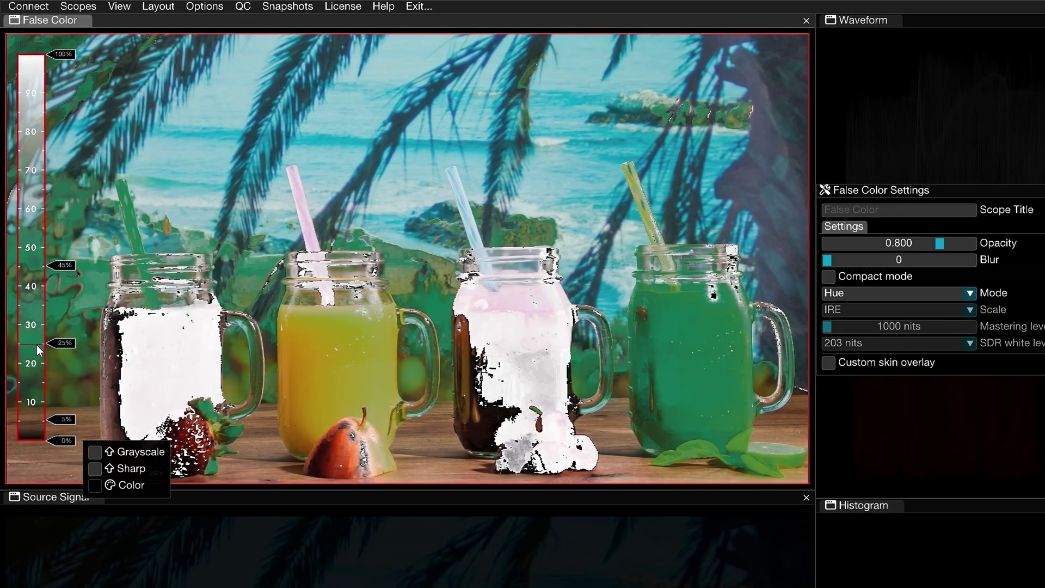
left_click(60, 343)
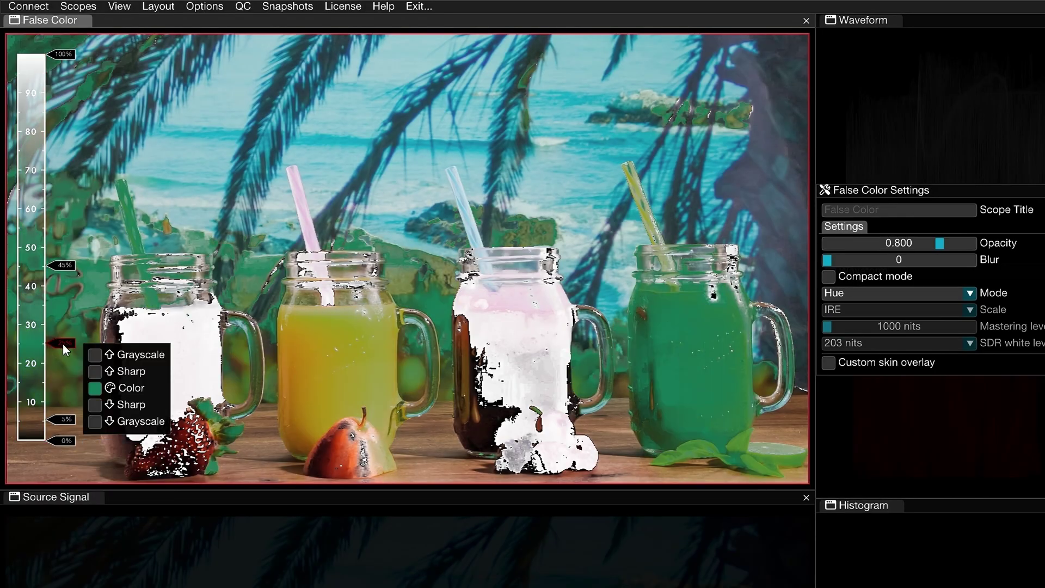
left_click(96, 391)
left_click_drag(254, 466, 246, 416)
left_click(244, 422)
left_click(244, 421)
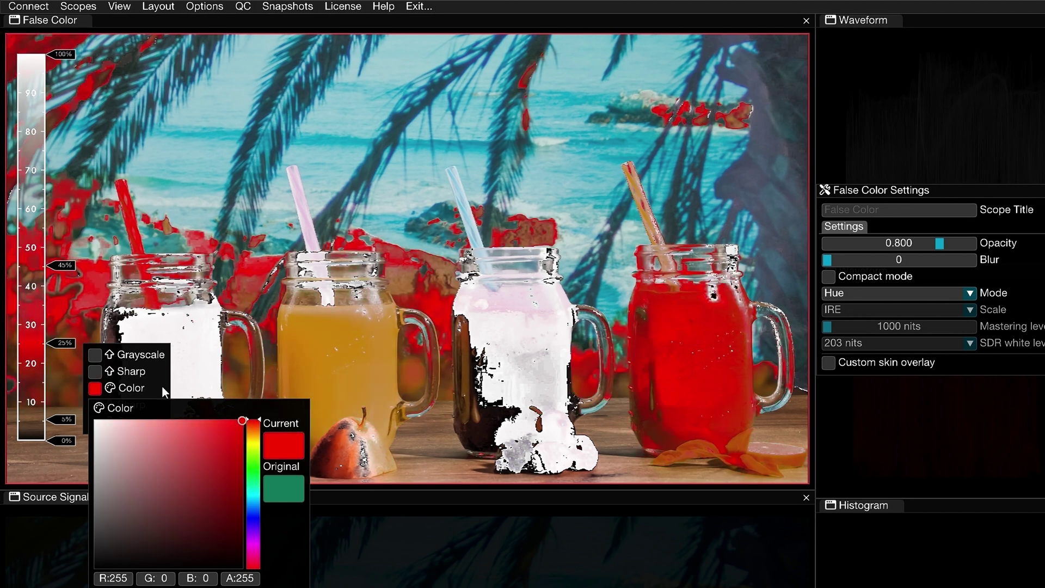
left_click(64, 347)
mouse_move(64, 348)
left_mouse_down()
mouse_move(71, 288)
mouse_move(67, 389)
mouse_move(67, 344)
mouse_move(67, 355)
left_mouse_up()
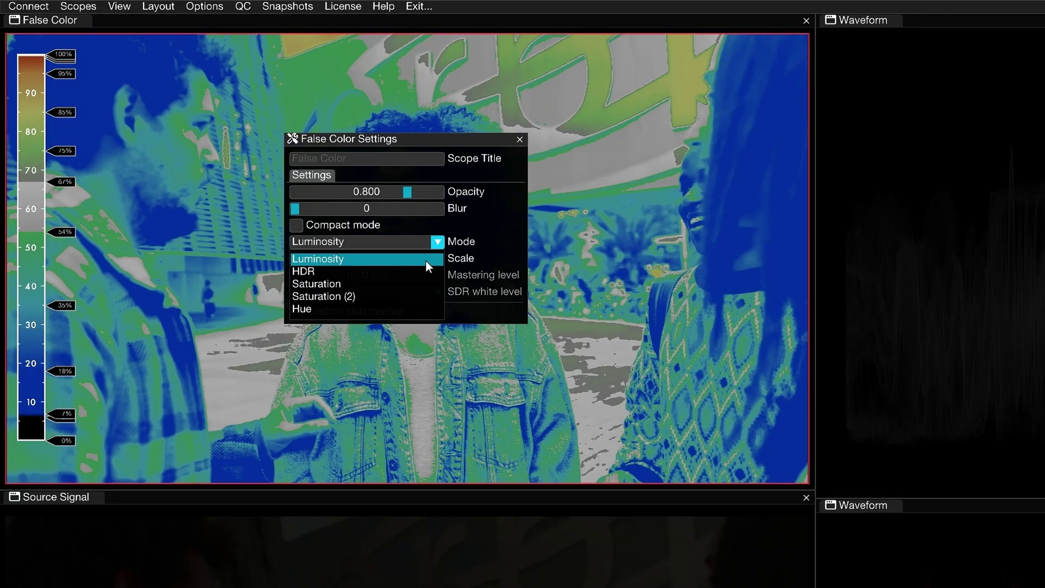
Step: Keep Luminosity mode, switch the scale to 10-bit (0–1023) and close False Color Settings
left_click(425, 260)
left_click(434, 259)
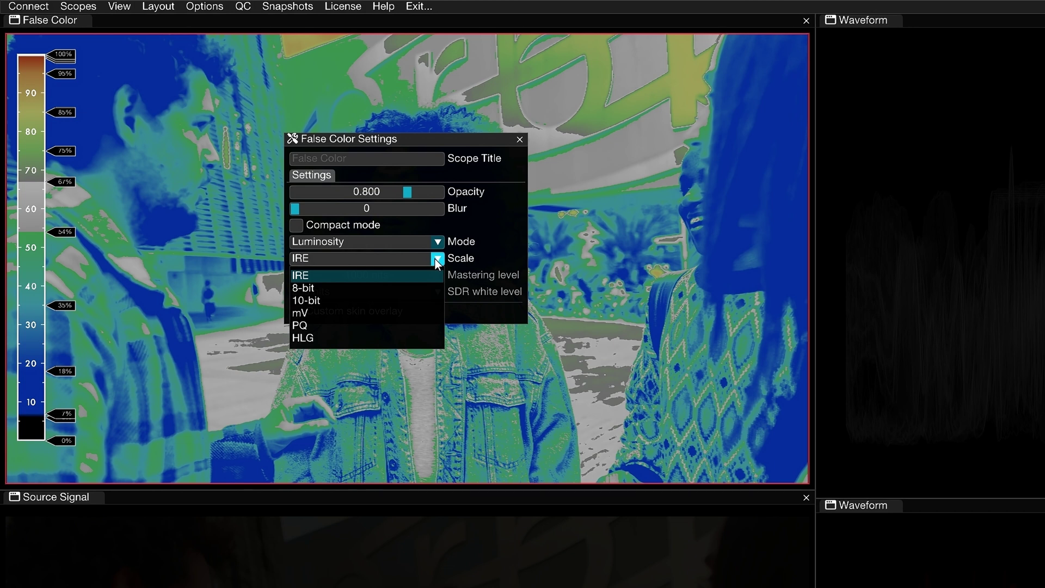
left_click(385, 302)
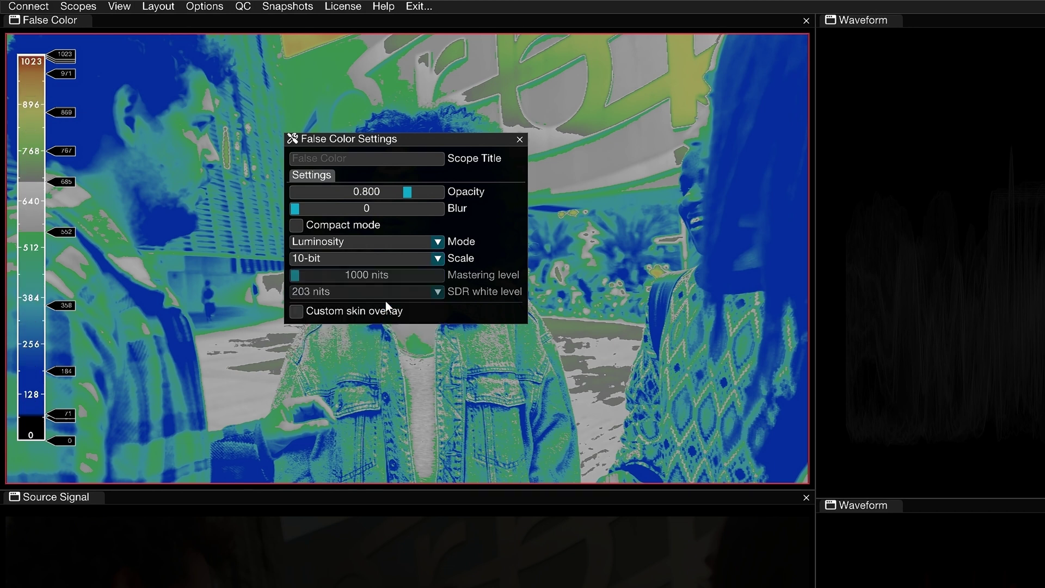
left_click(520, 140)
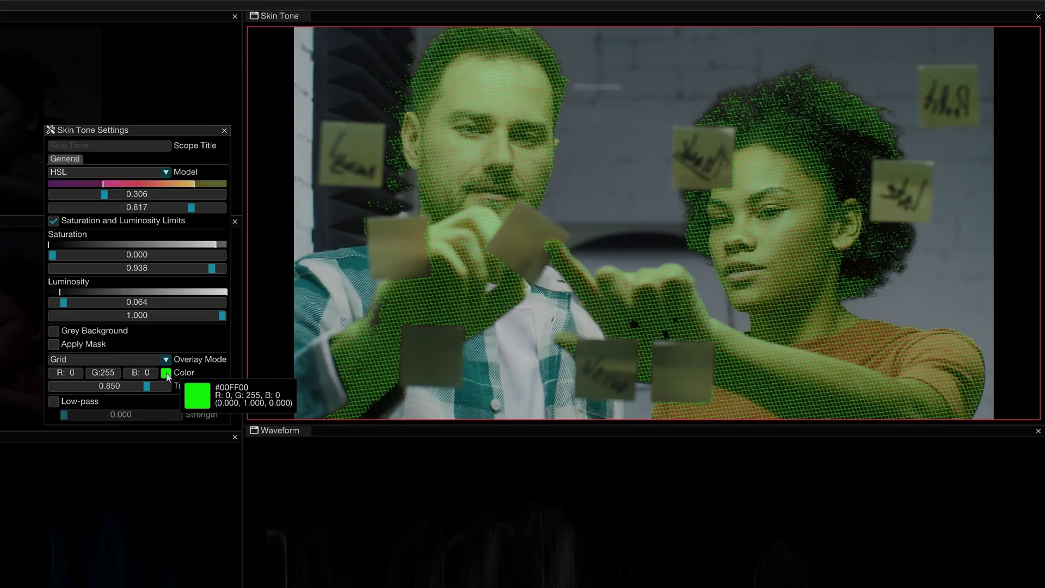
left_click(165, 372)
Step: Recolour the skin tone grid overlay yellow-green and fade its opacity
mouse_move(291, 436)
left_mouse_down()
mouse_move(292, 400)
mouse_move(292, 420)
left_mouse_up()
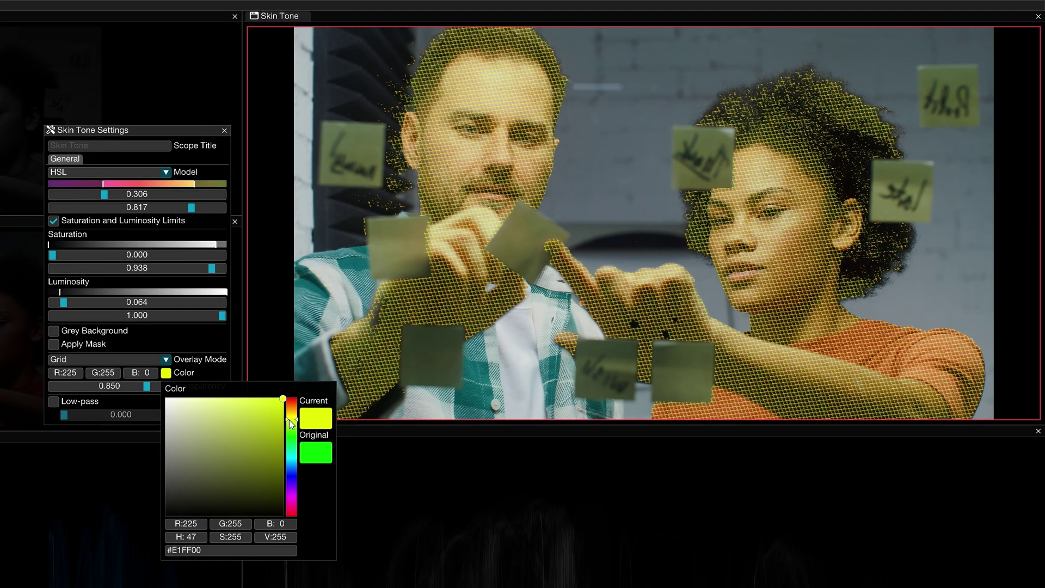
left_click(222, 372)
left_click_drag(147, 386, 111, 388)
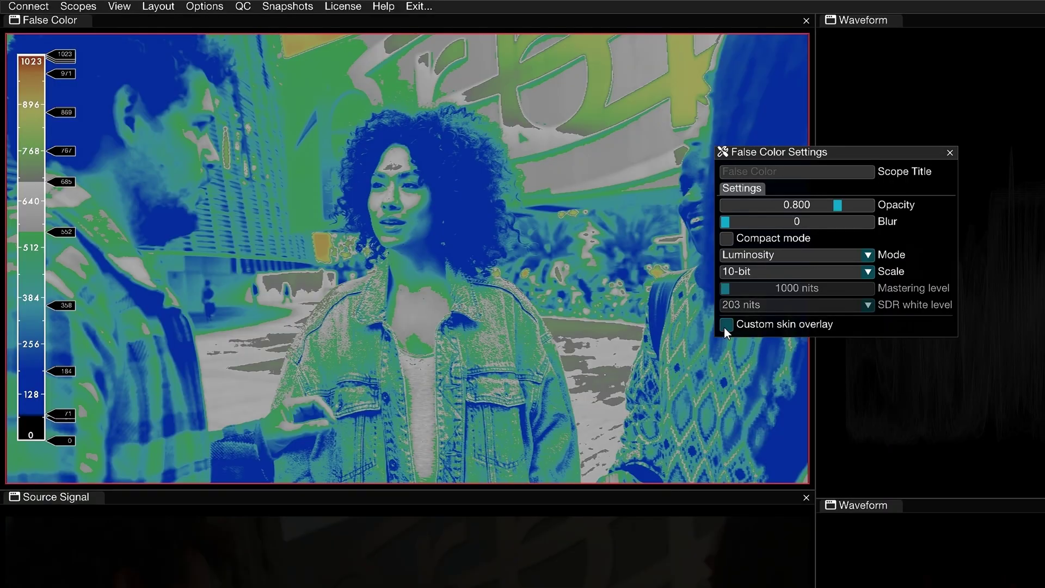
Step: Enable the custom skin overlay with a red minimum band and the minimum lowered to 325
left_click(726, 325)
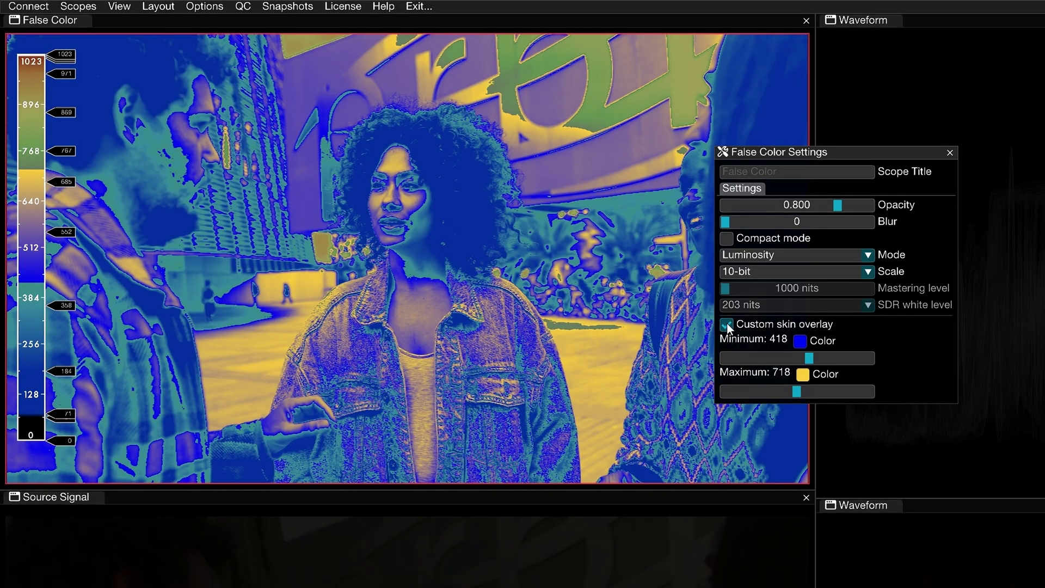
left_click(801, 342)
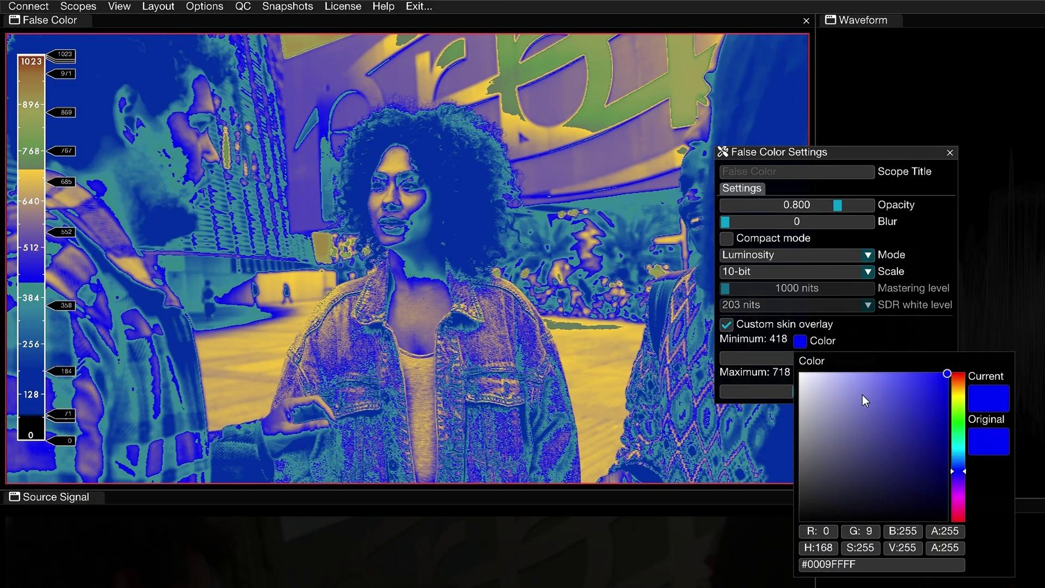
left_click_drag(956, 463, 953, 366)
left_click(871, 347)
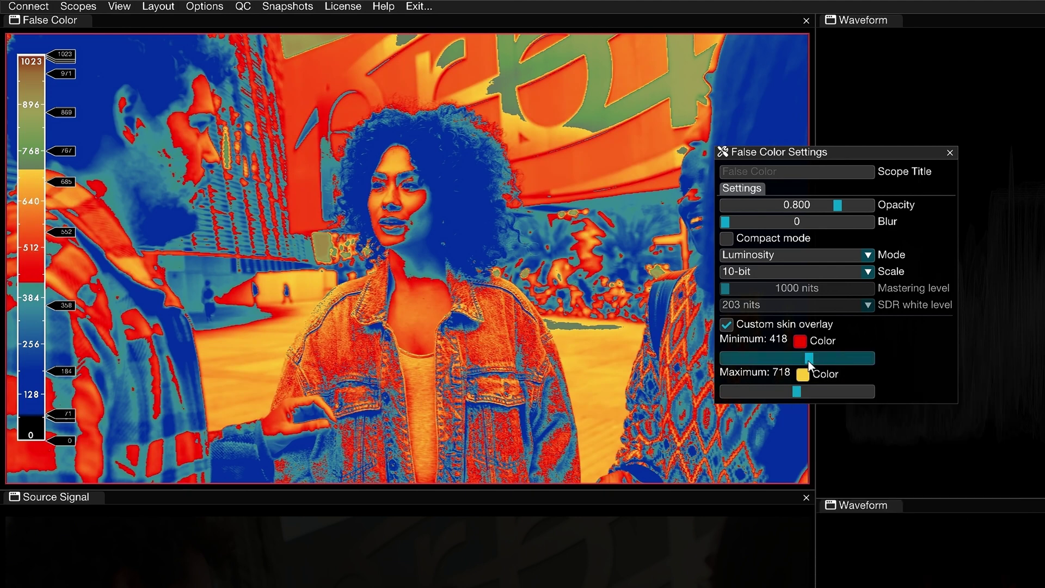
left_click_drag(809, 358, 790, 355)
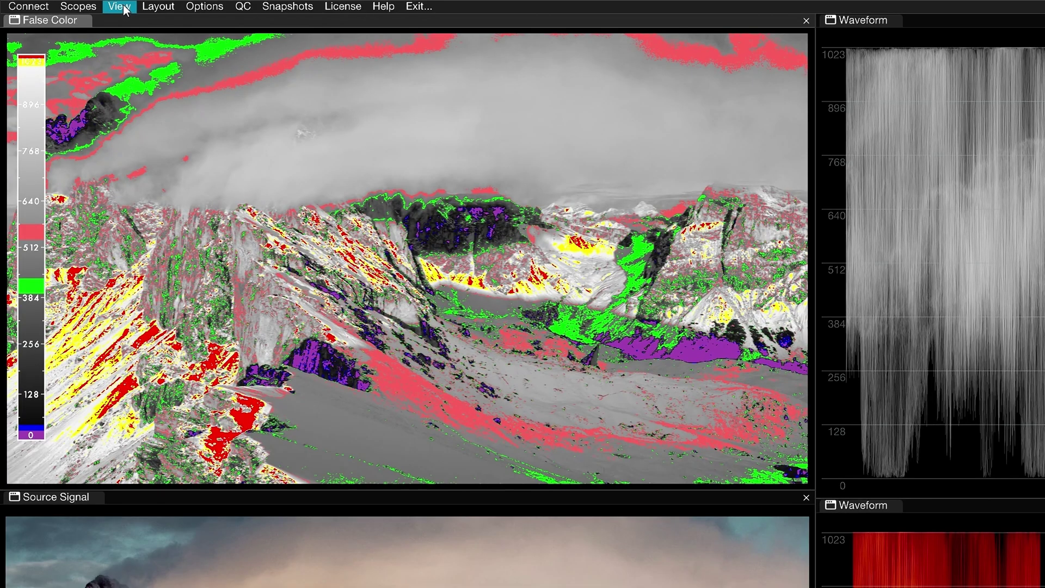
Step: From the View menu, show the full layout with waveforms and vectorscopes beside False Color
left_click(120, 6)
left_click(153, 102)
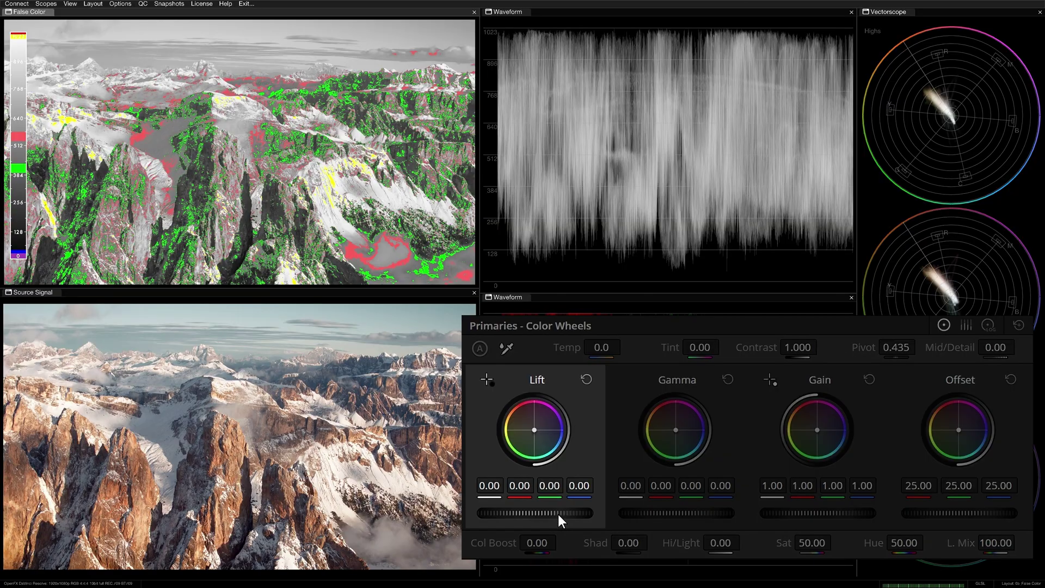
Step: Lower the mountain shot's Lift master to -0.06 to darken the shadows
left_click_drag(560, 517, 526, 517)
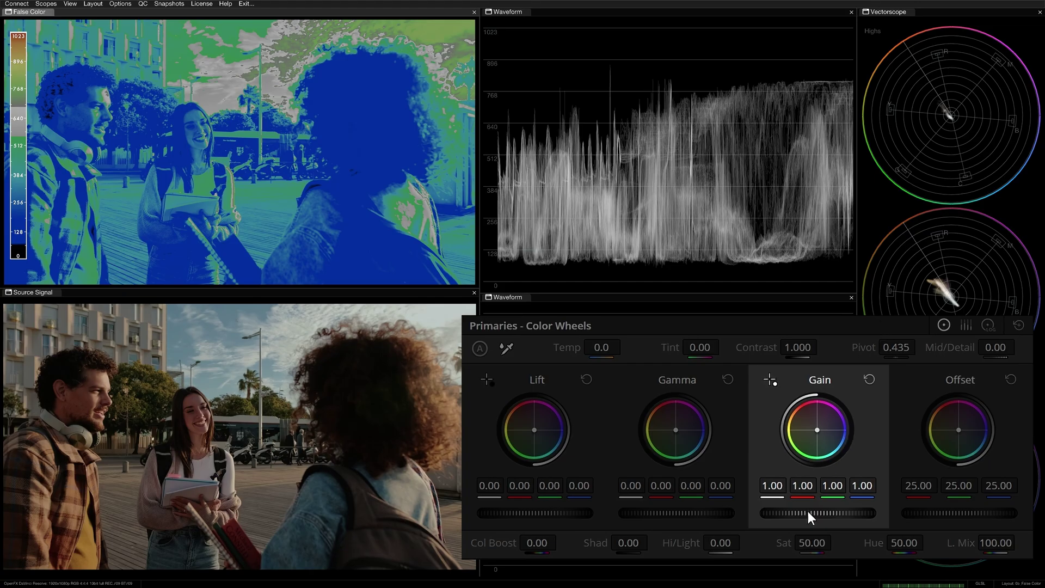
Step: Raise the street clip's Gain master to 1.21 to brighten the highlights
left_click_drag(801, 512, 839, 511)
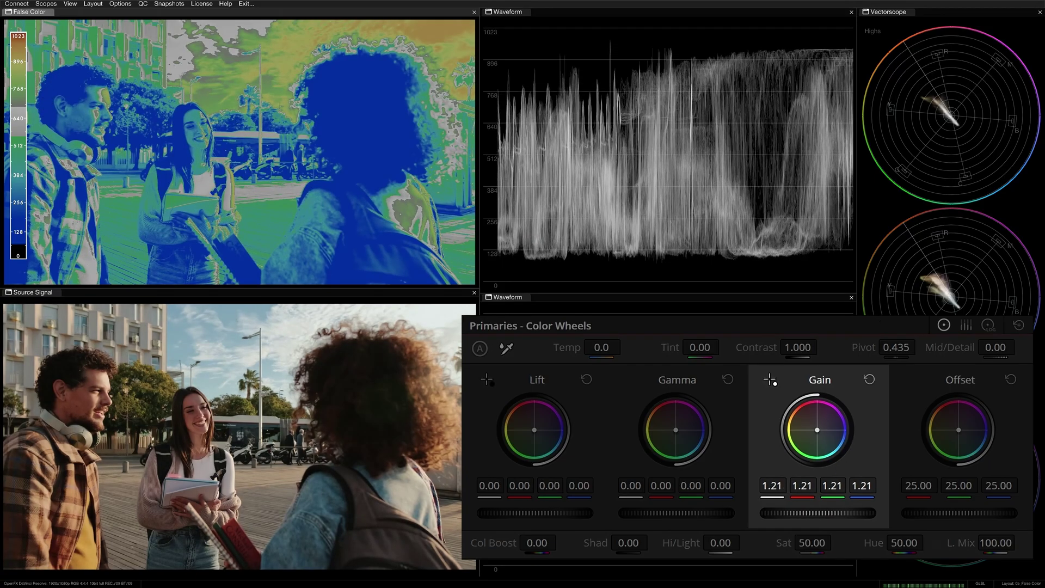